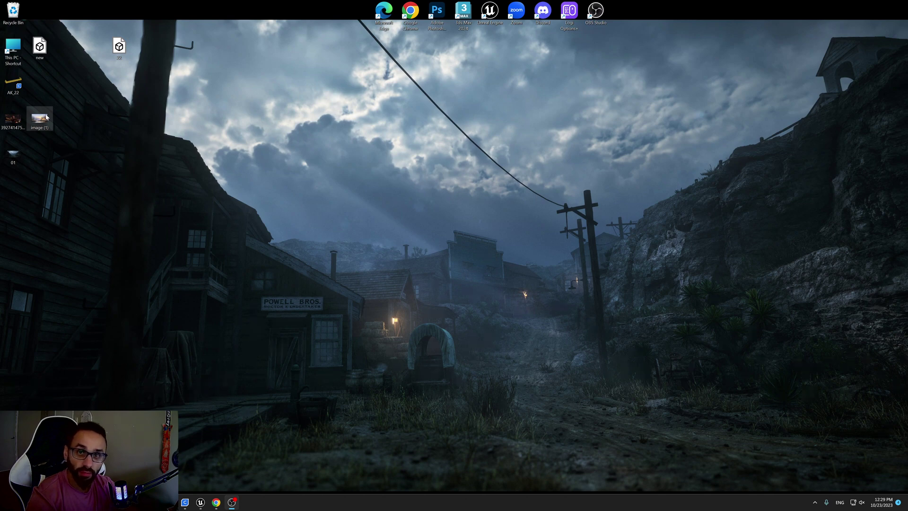
# Step: Open the reference picture image (1).png from the desktop and reduce its viewer to a small window
pyautogui.doubleClick(46, 116)
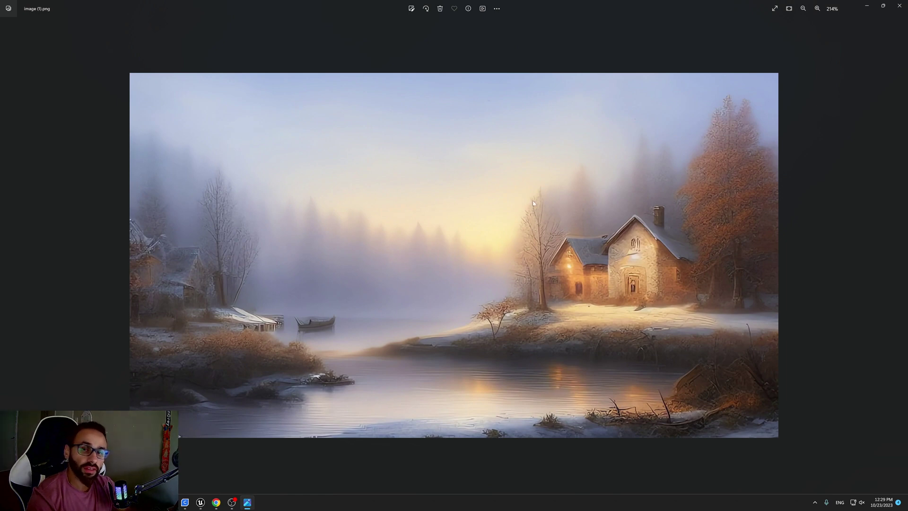
pyautogui.click(883, 6)
pyautogui.moveTo(576, 238); pyautogui.dragTo(607, 179)
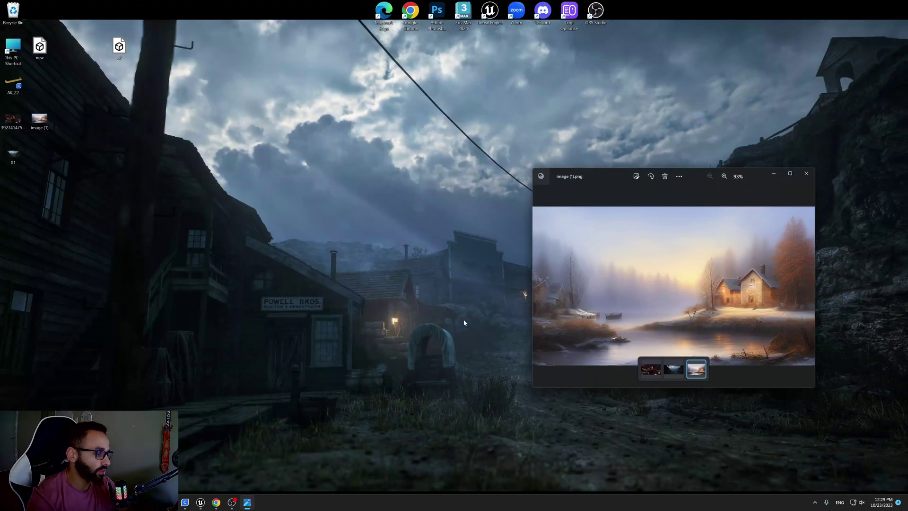
# Step: Switch to Unreal Editor, dismiss the high-resolution screenshot window, and place the SkyAtmoPro blueprint on the dirt road in the level
pyautogui.click(200, 502)
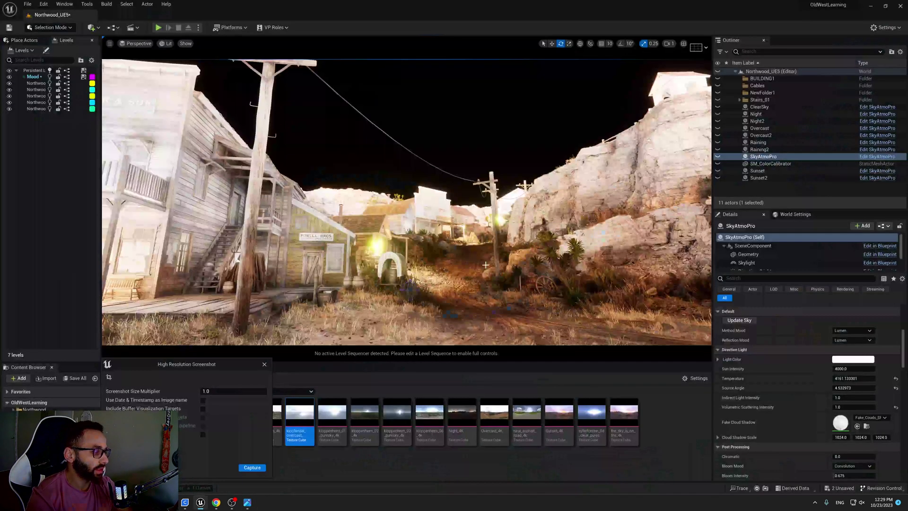
pyautogui.click(265, 365)
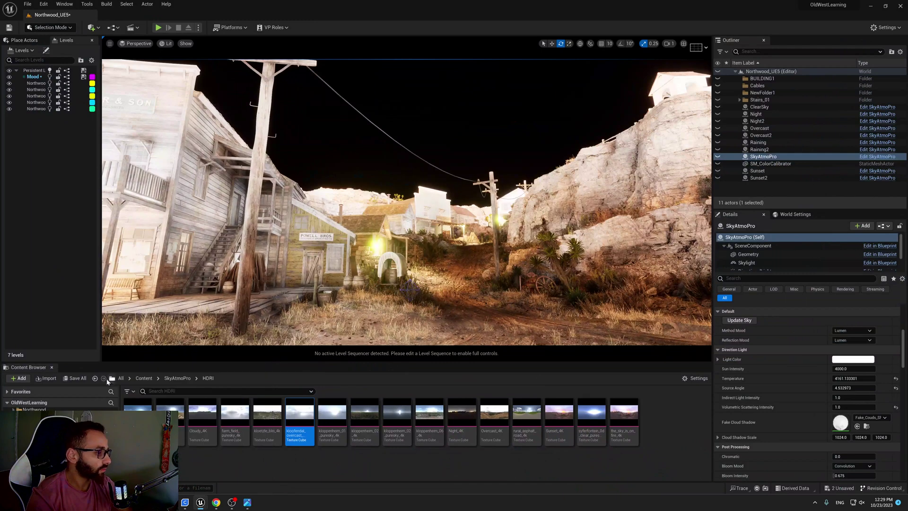
pyautogui.click(177, 377)
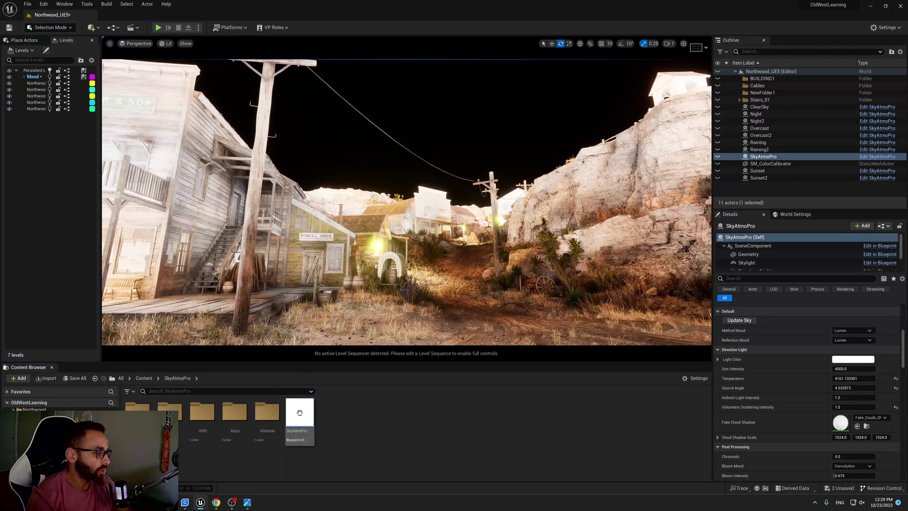
pyautogui.moveTo(300, 411); pyautogui.dragTo(443, 294)
pyautogui.press('w')
# Step: Search the placeable actors for "sky" to find SkyAtmoPro, and clear the search
pyautogui.click(26, 40)
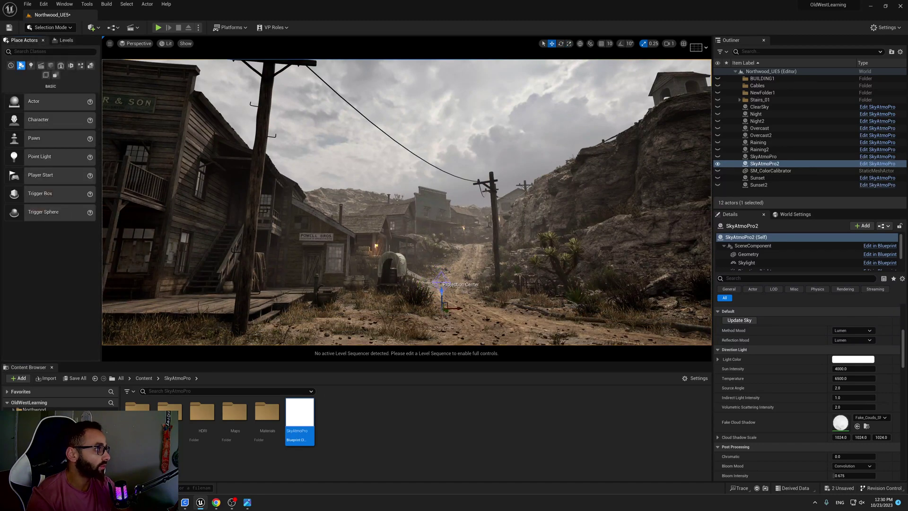
pyautogui.write('sk')
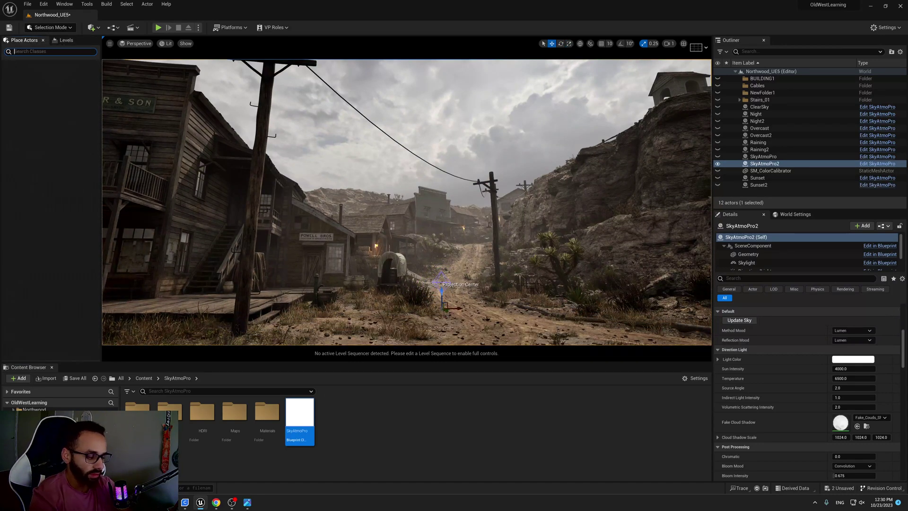
pyautogui.write('y')
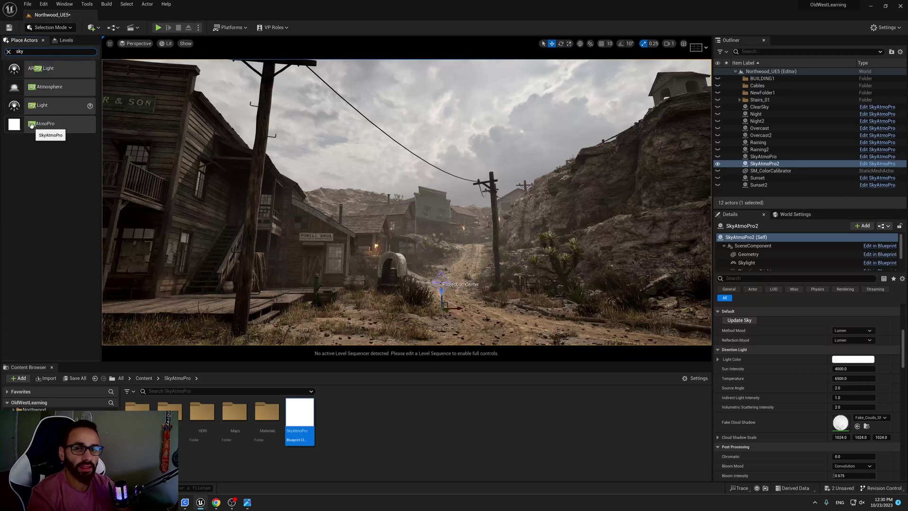
pyautogui.click(9, 52)
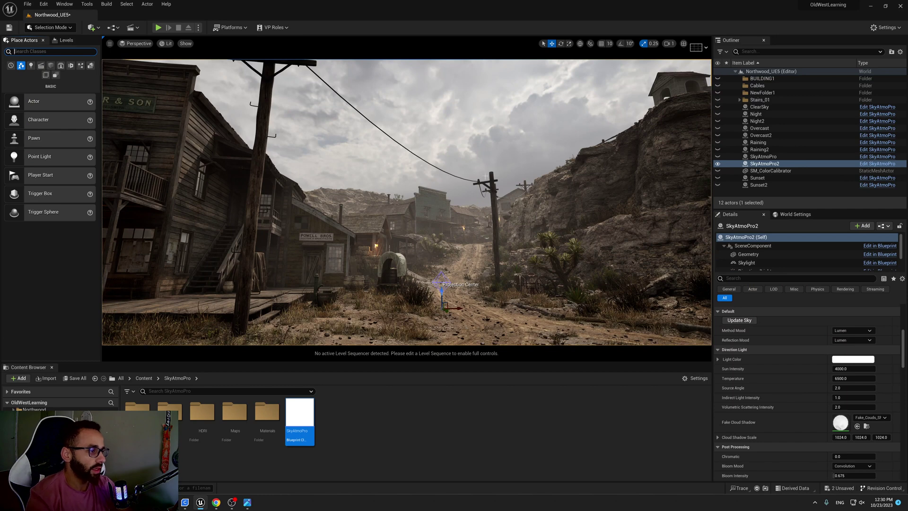
# Step: Compare the sky in the reference picture with the Kloofendal Overcast (Pure Sky) HDRI on Poly Haven
pyautogui.click(247, 502)
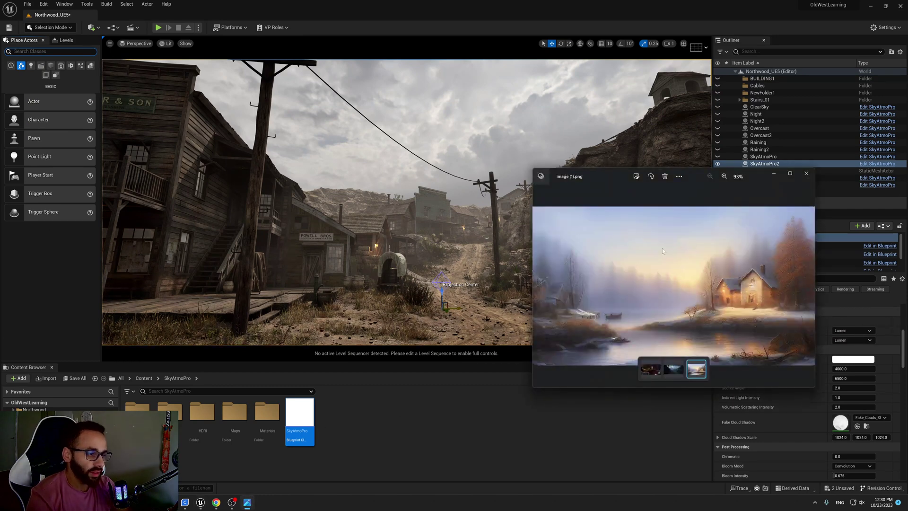
pyautogui.click(774, 174)
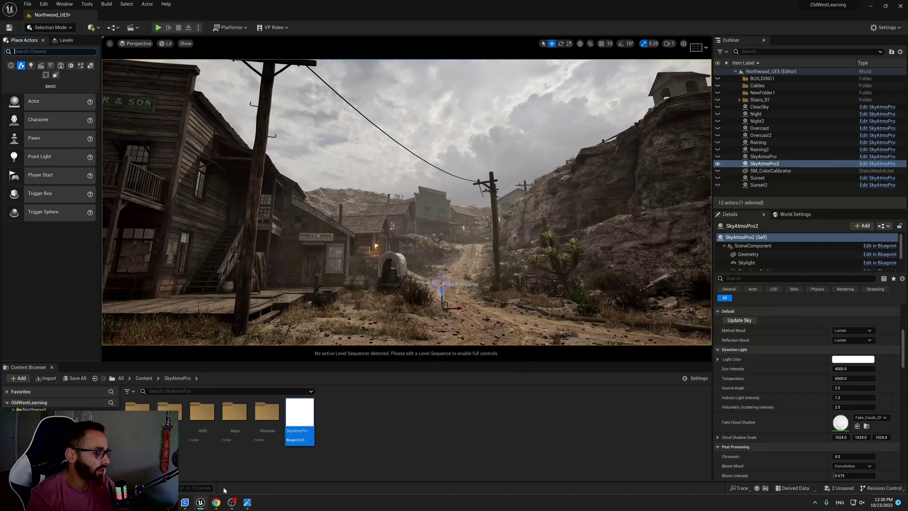
pyautogui.click(216, 502)
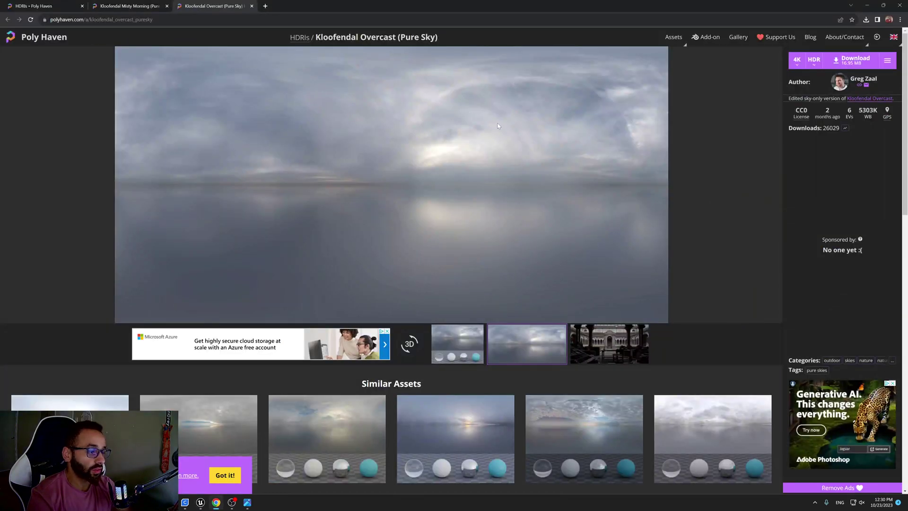
pyautogui.click(247, 502)
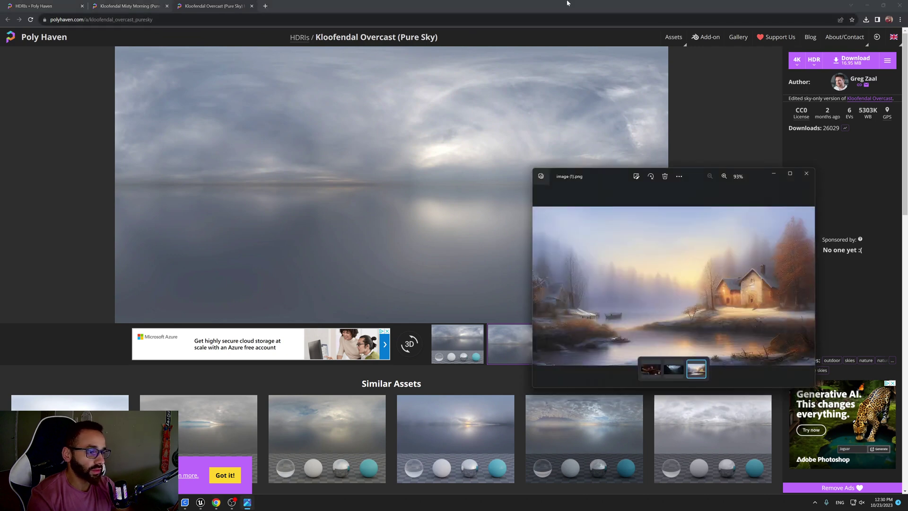
pyautogui.click(570, 3)
pyautogui.click(865, 4)
# Step: Open the HDRI folder inside the SkyAtmoPro content and bring up the new sky actor's HDRI Backdrop settings
pyautogui.click(330, 434)
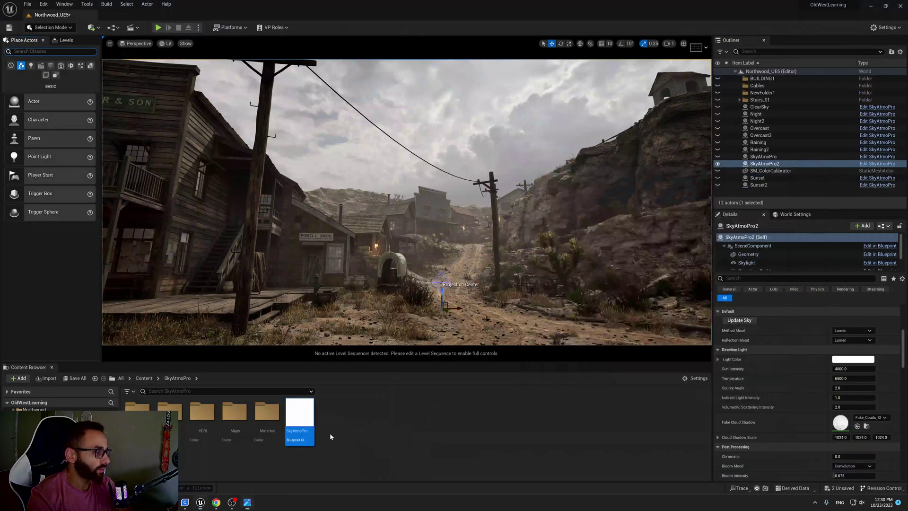
pyautogui.doubleClick(230, 411)
pyautogui.click(174, 379)
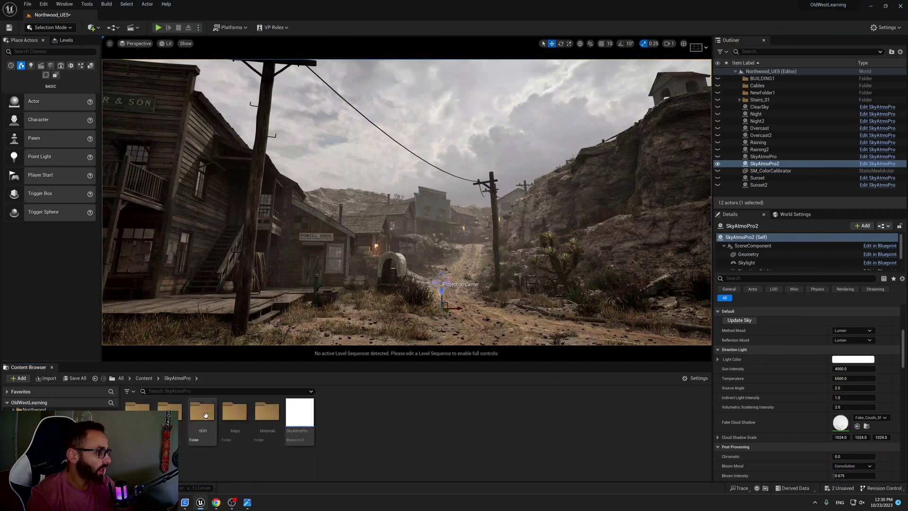
pyautogui.doubleClick(205, 415)
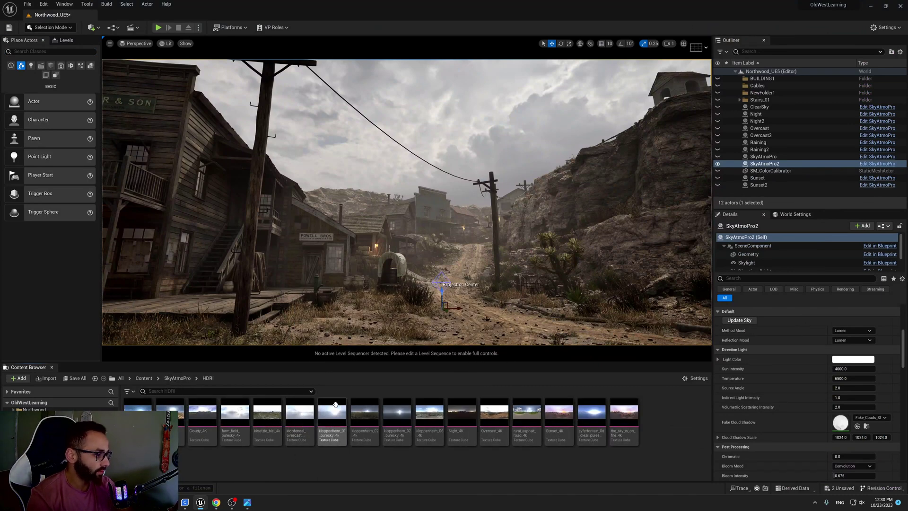
pyautogui.scroll(5, 851, 378)
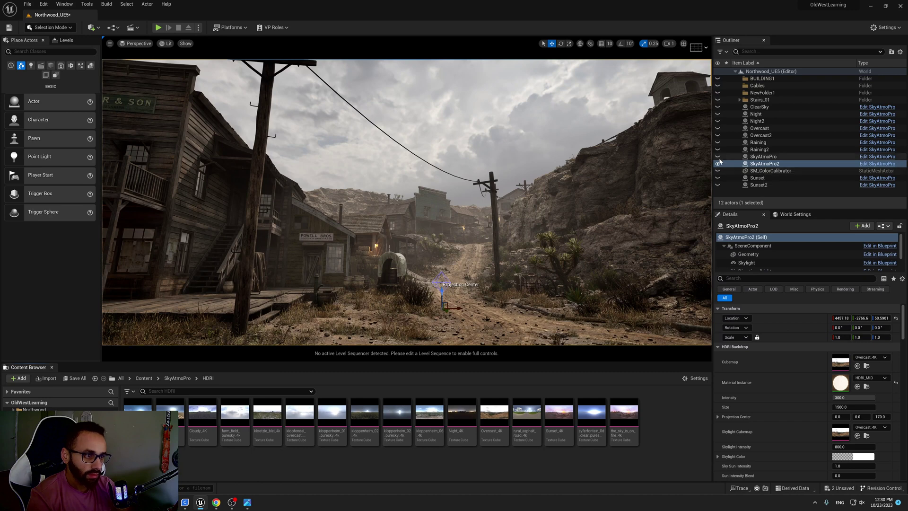
# Step: Locate the cubemap used by the original SkyAtmoPro actor and examine its texture settings, including the Mip Gen options
pyautogui.click(763, 157)
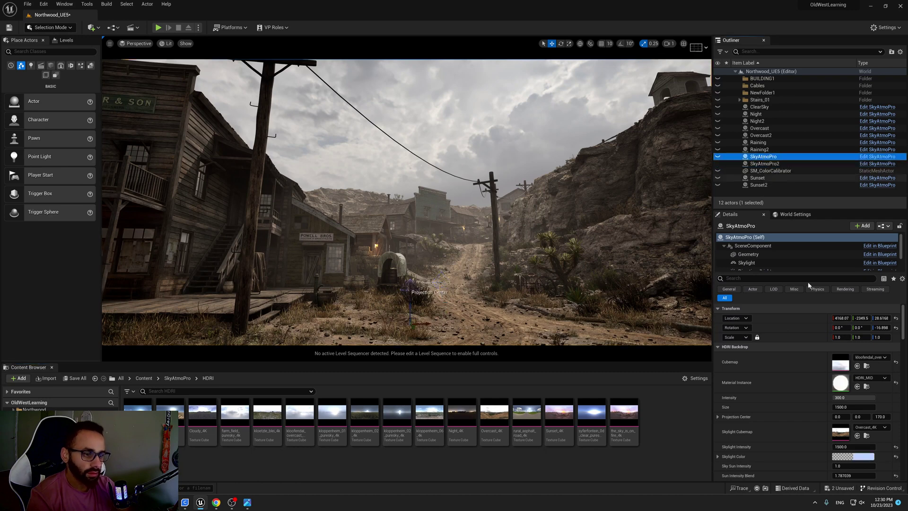
pyautogui.click(866, 366)
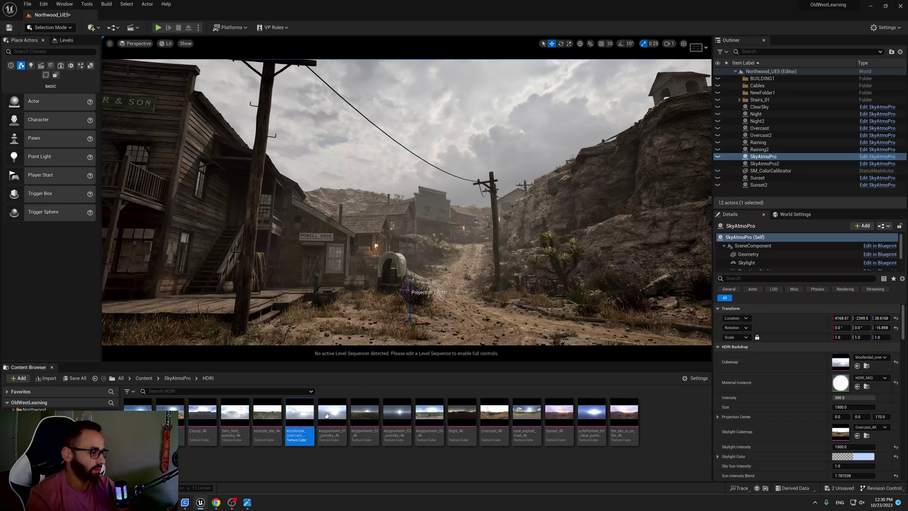
pyautogui.moveTo(907, 55); pyautogui.dragTo(451, 204)
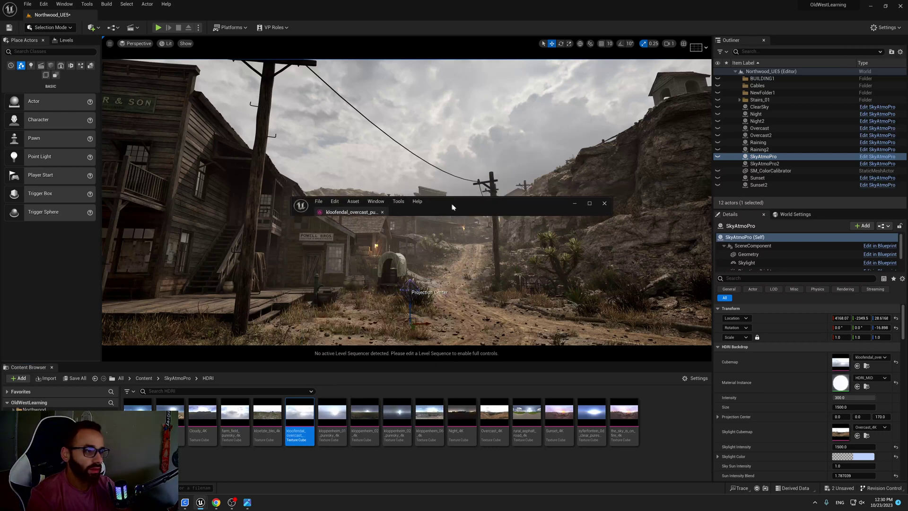
pyautogui.click(590, 203)
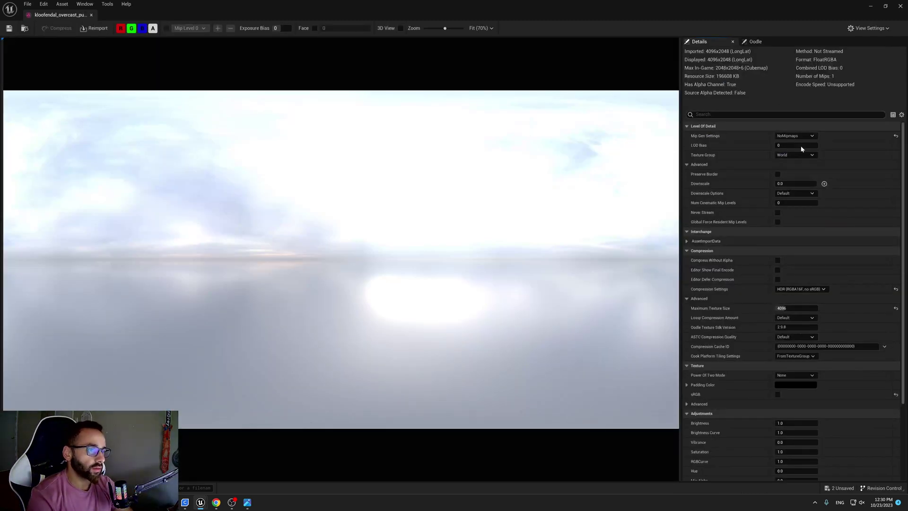
pyautogui.click(795, 137)
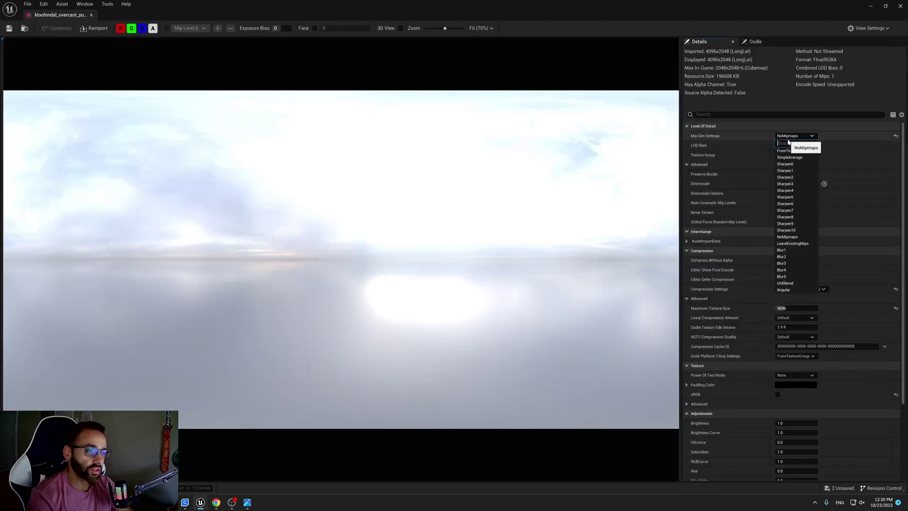
pyautogui.click(884, 229)
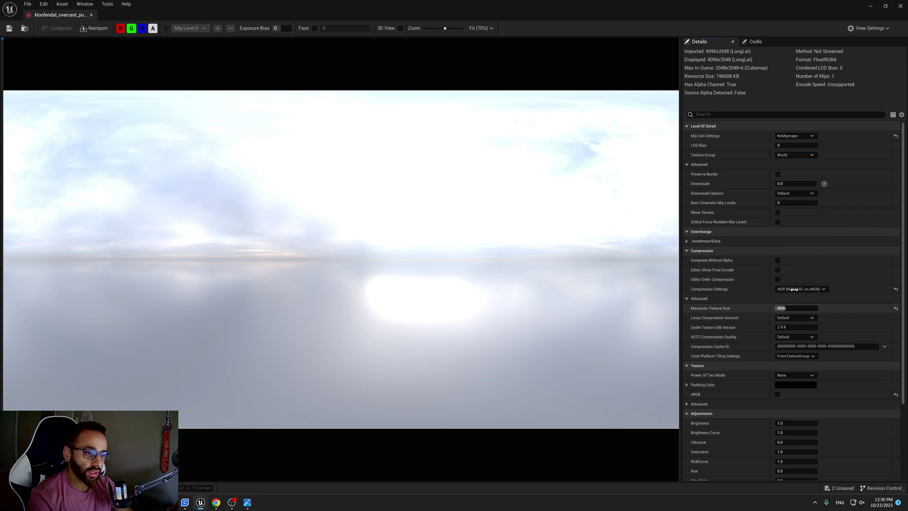
pyautogui.click(900, 6)
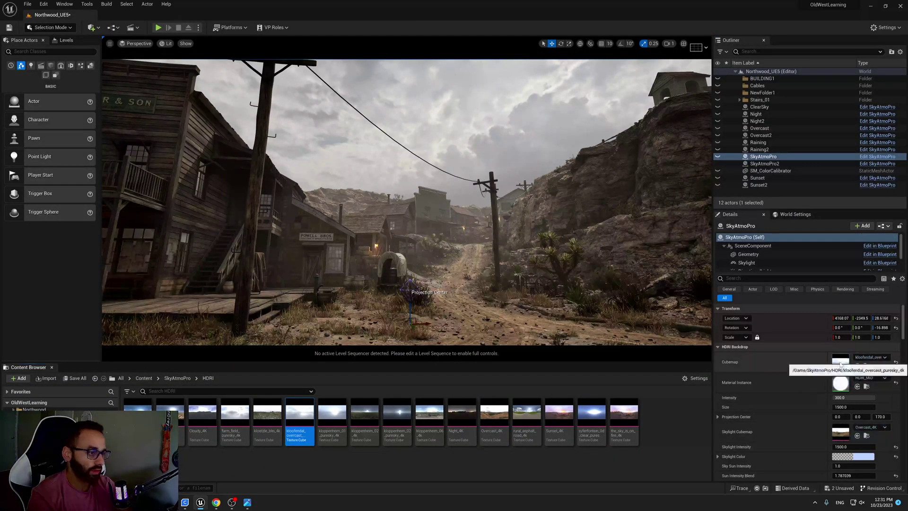
# Step: Assign the kloofendal_overcast_puresky_4k texture as the Cubemap of the SkyAtmoPro2 actor
pyautogui.click(755, 164)
pyautogui.hotkey('ctrl', 'z')
pyautogui.moveTo(308, 412); pyautogui.dragTo(840, 362)
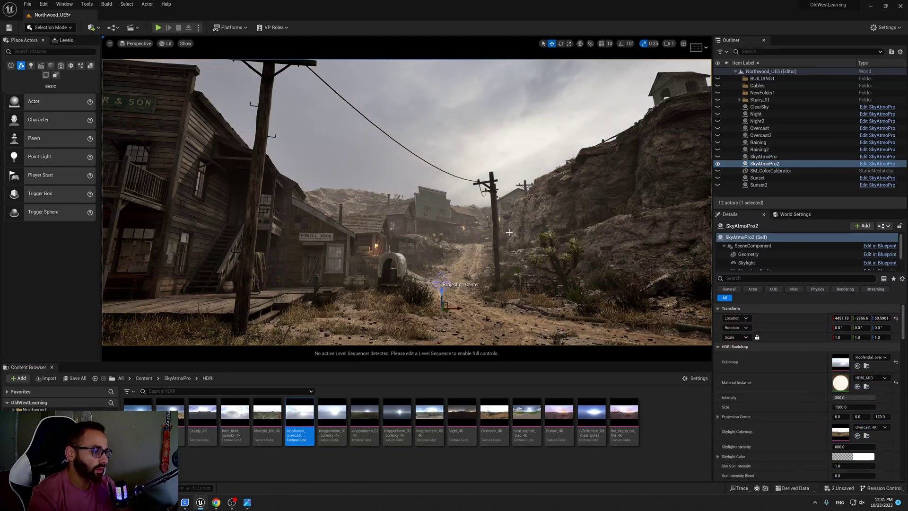
pyautogui.moveTo(509, 233)
pyautogui.mouseDown(button='right')
pyautogui.moveTo(492, 198)
pyautogui.moveTo(494, 260)
pyautogui.moveTo(521, 236)
pyautogui.moveTo(513, 243)
pyautogui.mouseUp(button='right')
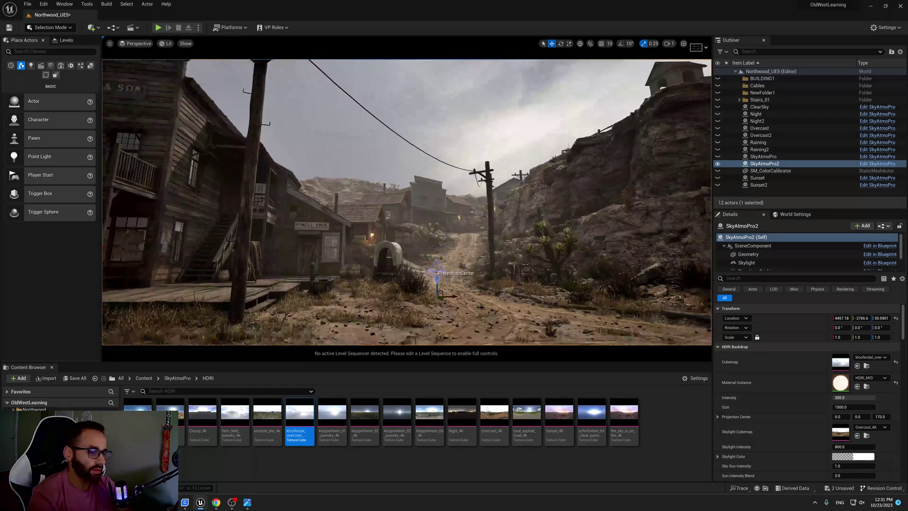
# Step: Rotate the SkyAtmoPro2 actor about its vertical axis to about -9.66° to reposition the bright part of the sky
pyautogui.click(757, 156)
pyautogui.click(760, 163)
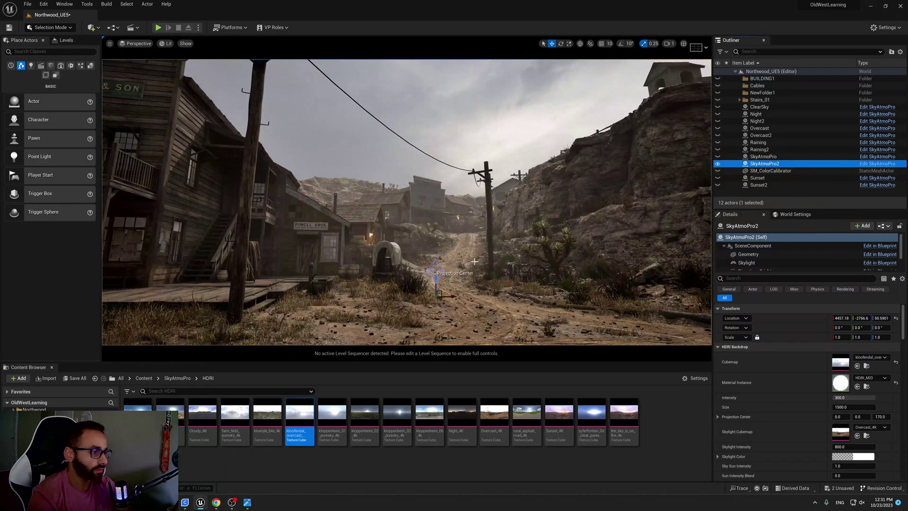
pyautogui.press('e')
pyautogui.moveTo(424, 300); pyautogui.dragTo(444, 301)
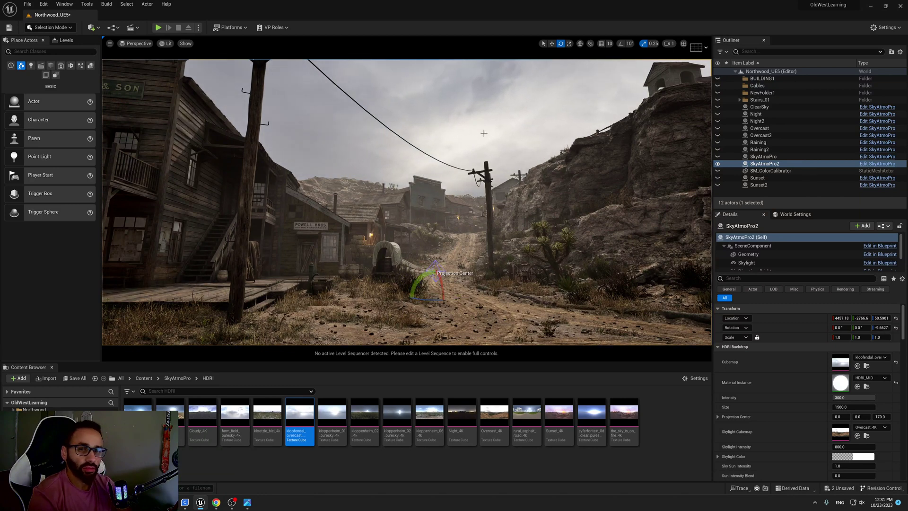
# Step: Using the reference picture as a guide, rotate SkyAtmoPro2's DirectionalLight component to about 241°, 341° and 483°
pyautogui.click(247, 502)
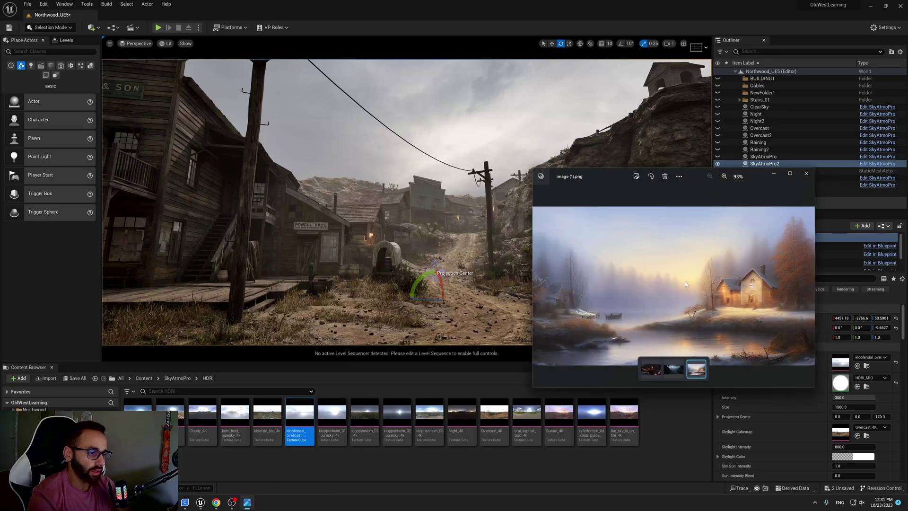
pyautogui.click(773, 175)
pyautogui.scroll(-2, 755, 264)
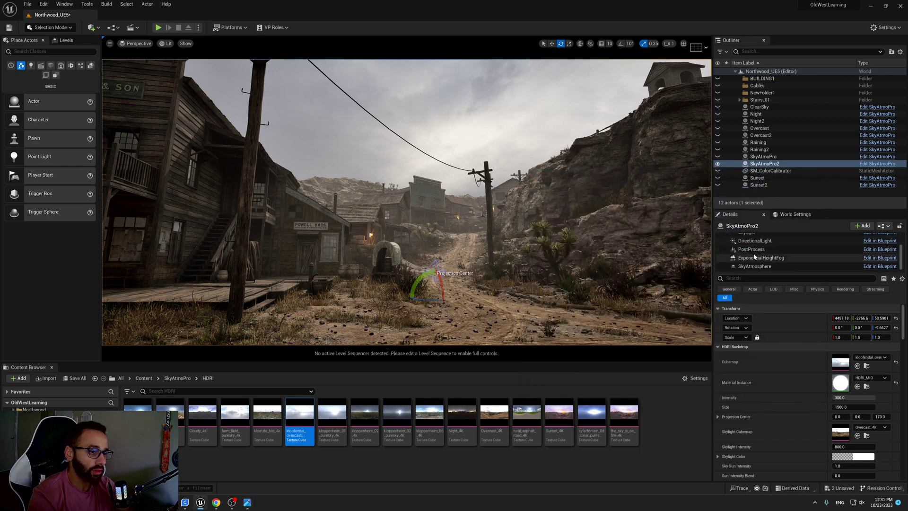
pyautogui.click(755, 241)
pyautogui.moveTo(442, 259); pyautogui.dragTo(467, 196)
pyautogui.press('g')
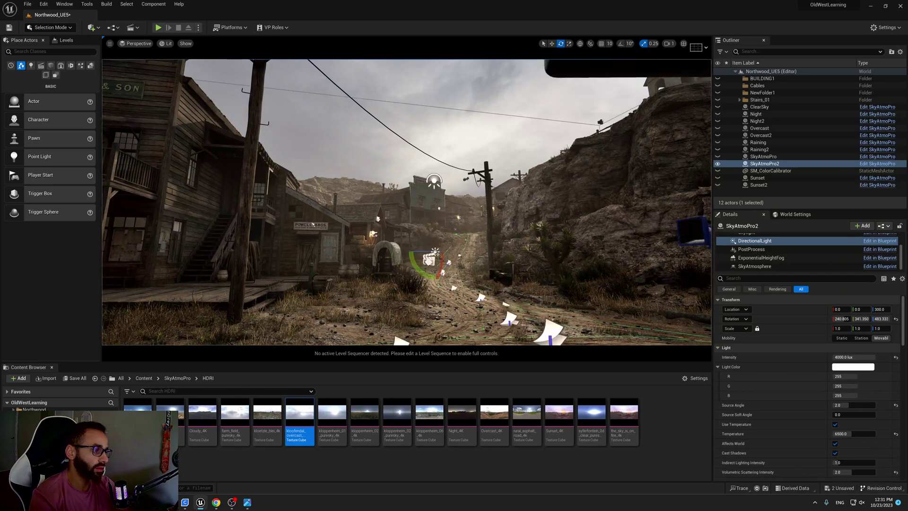
pyautogui.press('g')
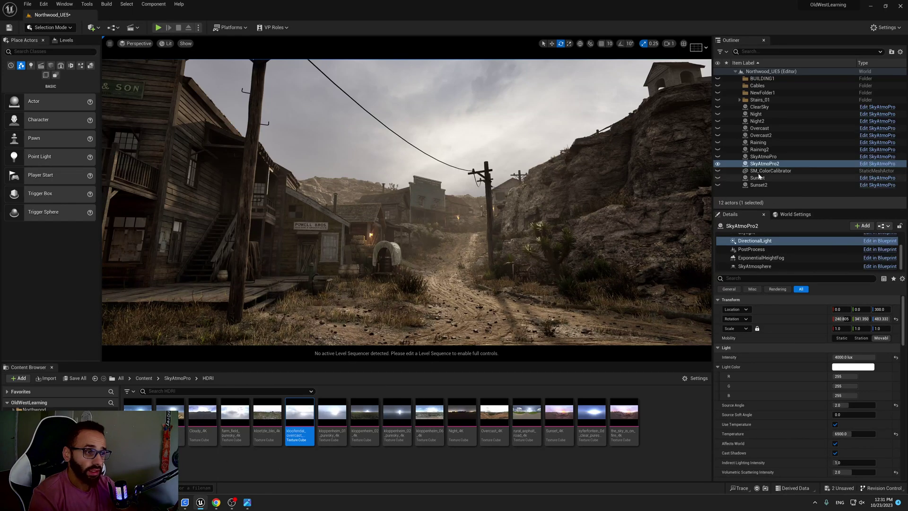
# Step: Check the reference picture, then set the SkyAtmoPro2 actor's fog Scattering Distribution to 1.4
pyautogui.click(247, 502)
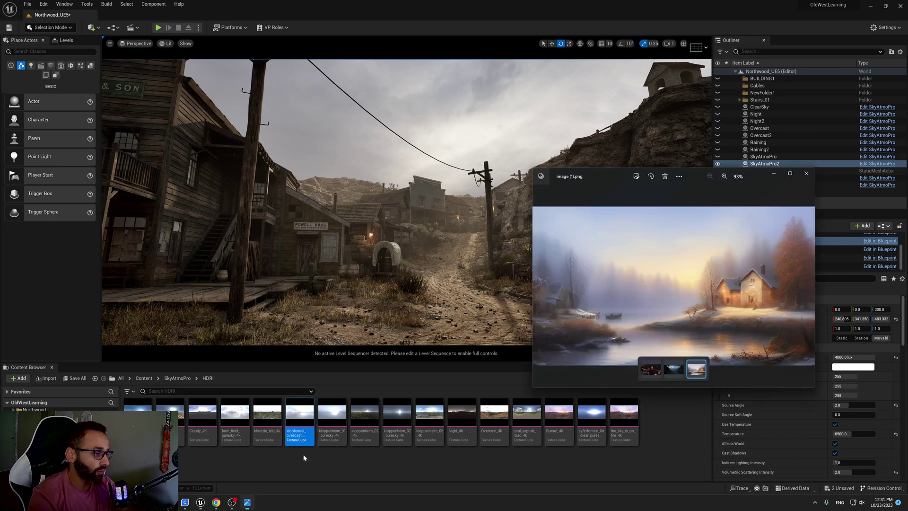
pyautogui.click(772, 174)
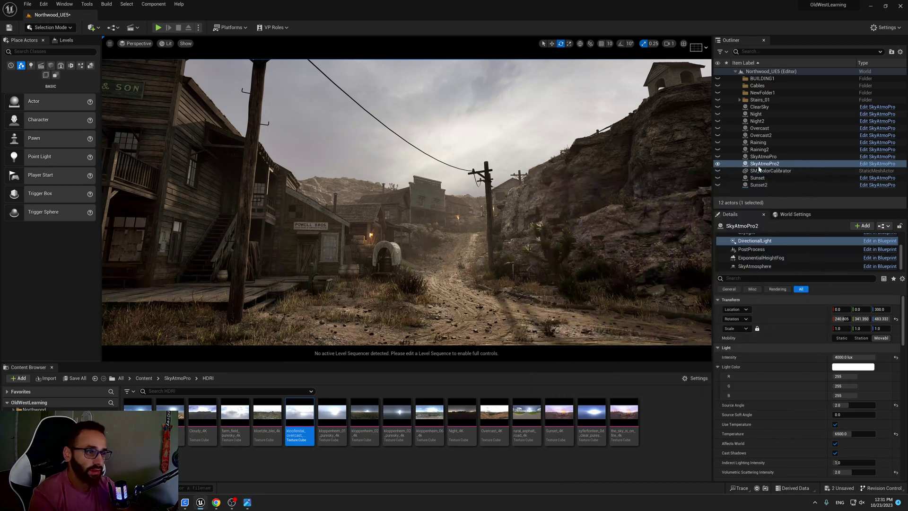
pyautogui.scroll(-5, 788, 355)
pyautogui.scroll(-10, 799, 356)
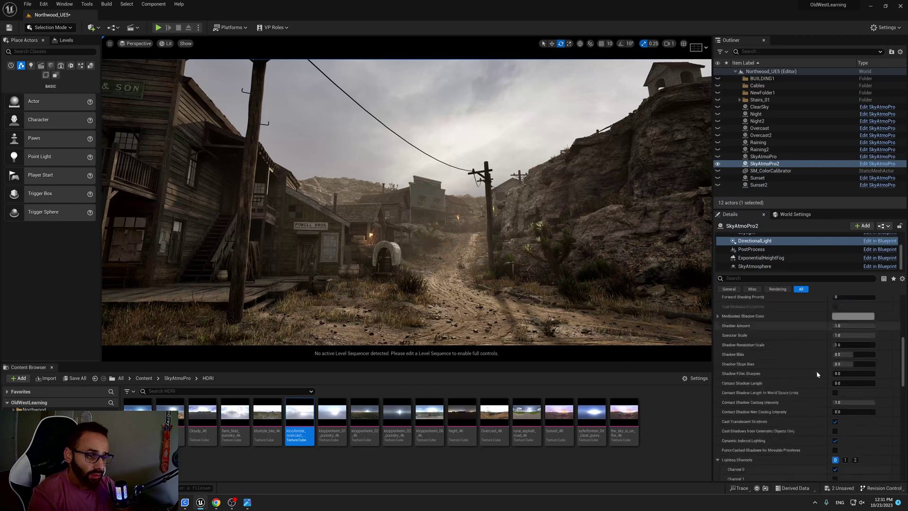
pyautogui.click(765, 163)
pyautogui.scroll(-5, 814, 363)
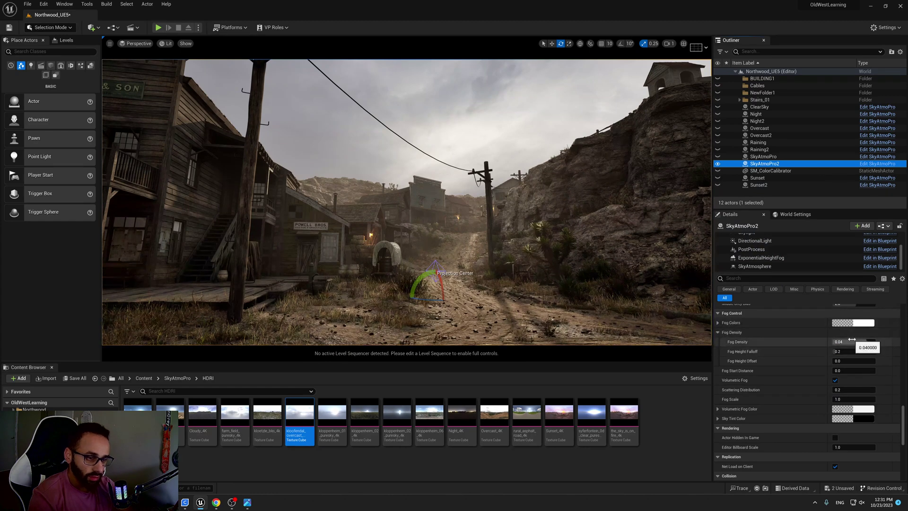
pyautogui.click(841, 388)
pyautogui.write('1.4')
pyautogui.press('Return')
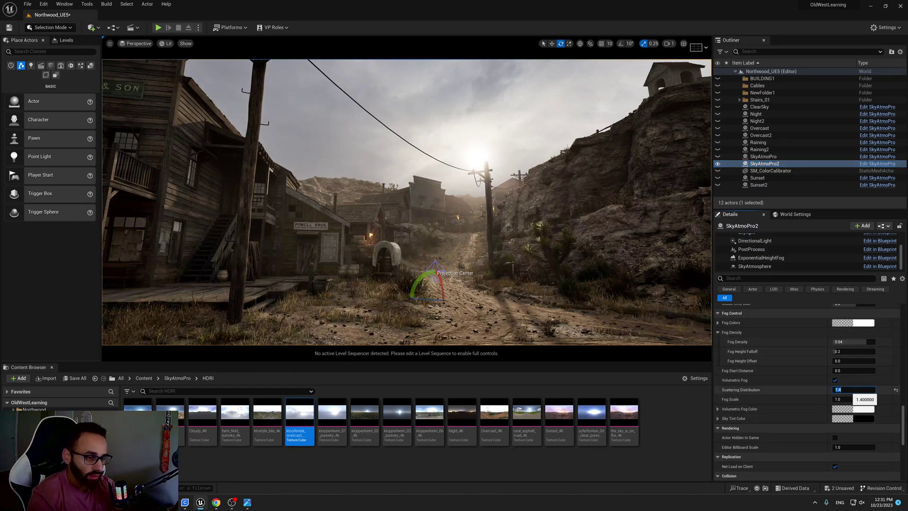
# Step: Raise SkyAtmoPro2's Fog Scale to 2 and then to 3, and inspect the haze around the sun
pyautogui.click(846, 399)
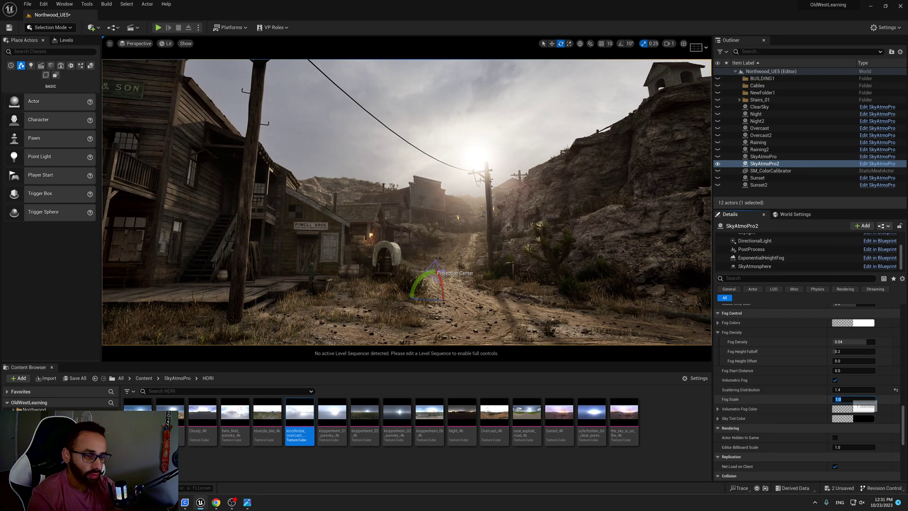
pyautogui.write('2')
pyautogui.press('Return')
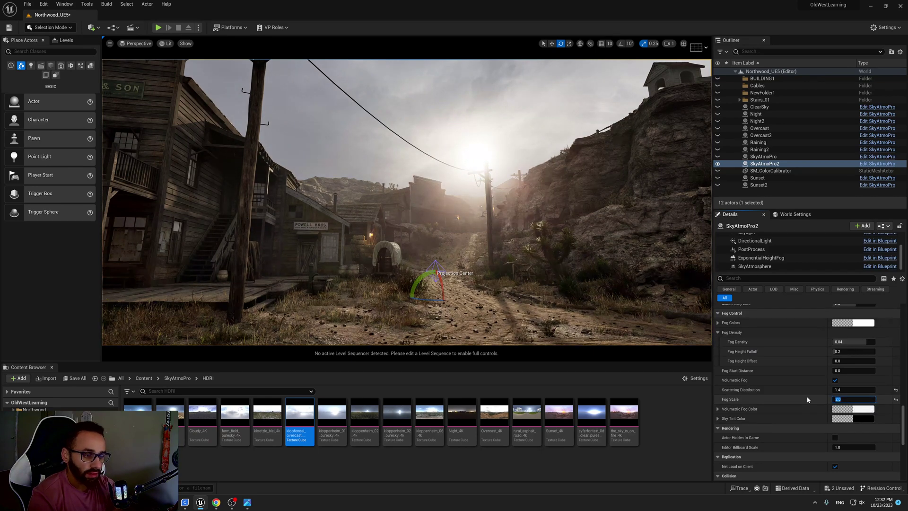
pyautogui.write('3')
pyautogui.press('Return')
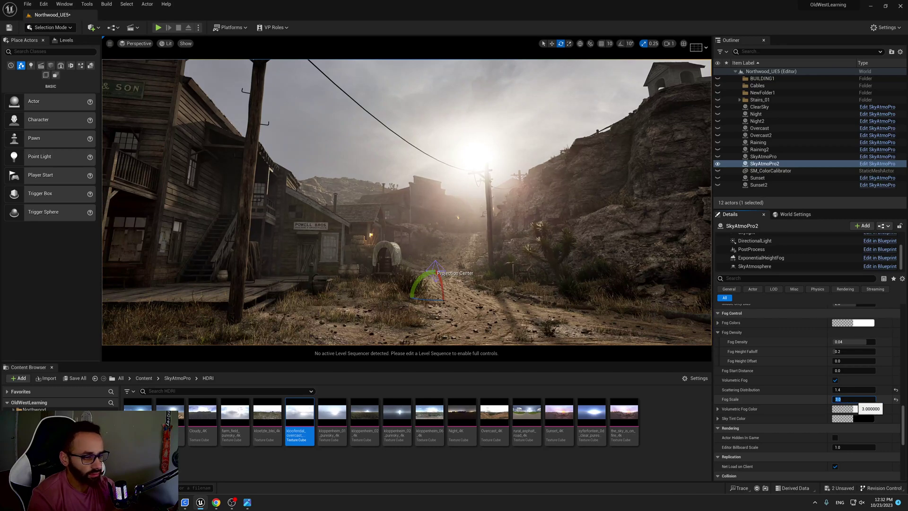
pyautogui.moveTo(636, 336); pyautogui.dragTo(610, 279, button='right')
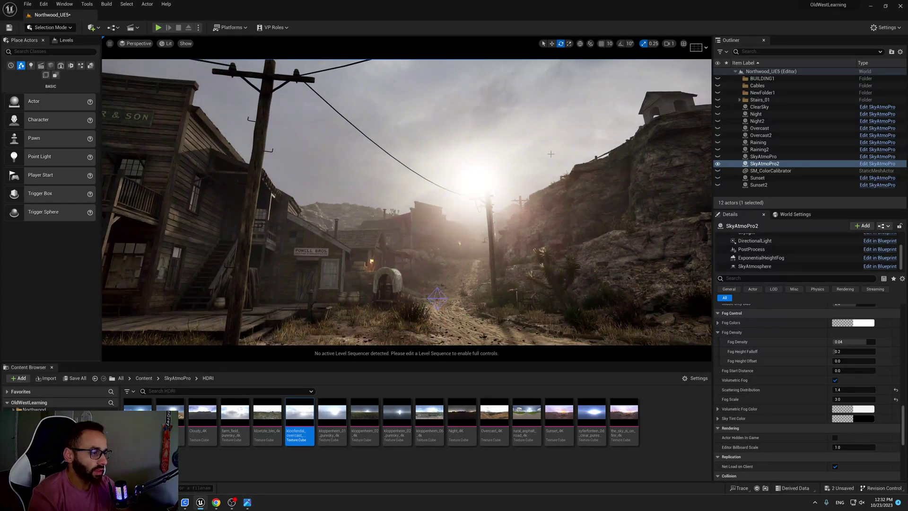
pyautogui.moveTo(550, 156); pyautogui.dragTo(551, 175, button='right')
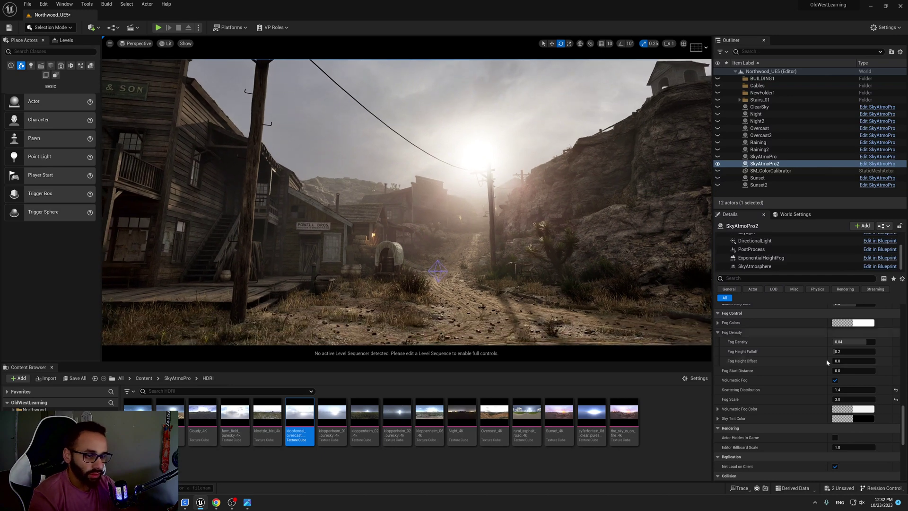
# Step: Compare the scene with the reference picture and assign the kloofendal_overcast_puresky_4k texture as SkyAtmoPro2's Skylight Cubemap
pyautogui.scroll(3, 838, 364)
pyautogui.scroll(5, 838, 364)
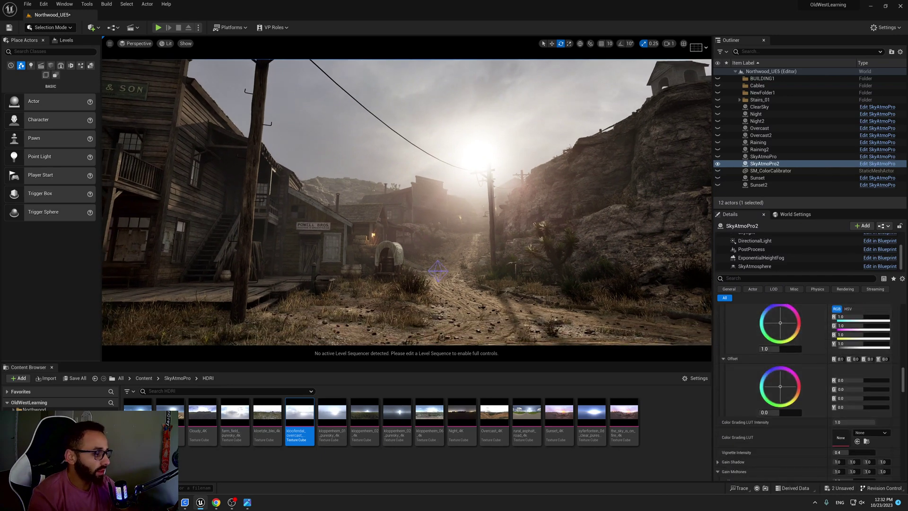
pyautogui.click(248, 503)
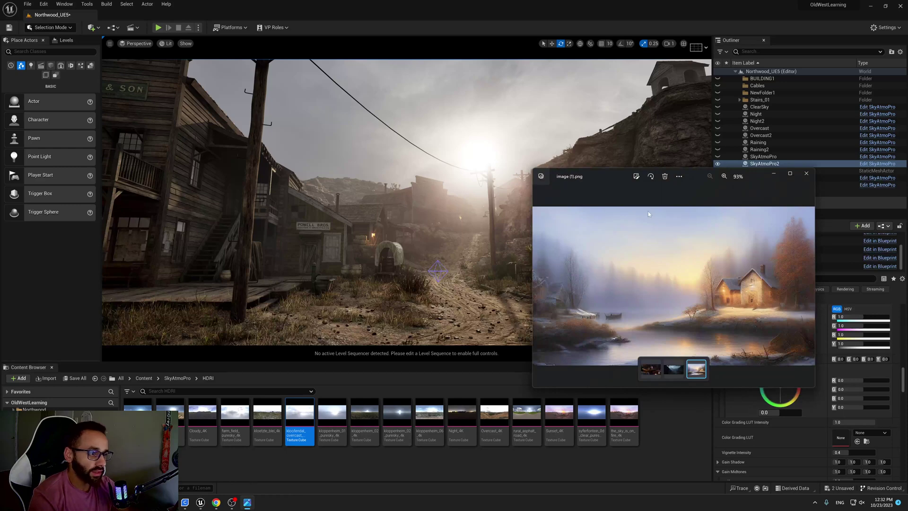
pyautogui.click(774, 173)
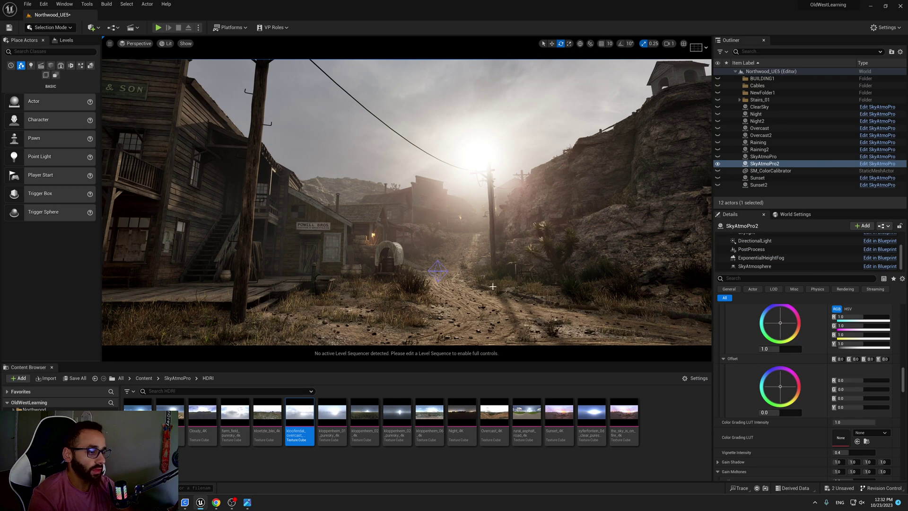
pyautogui.scroll(10, 822, 364)
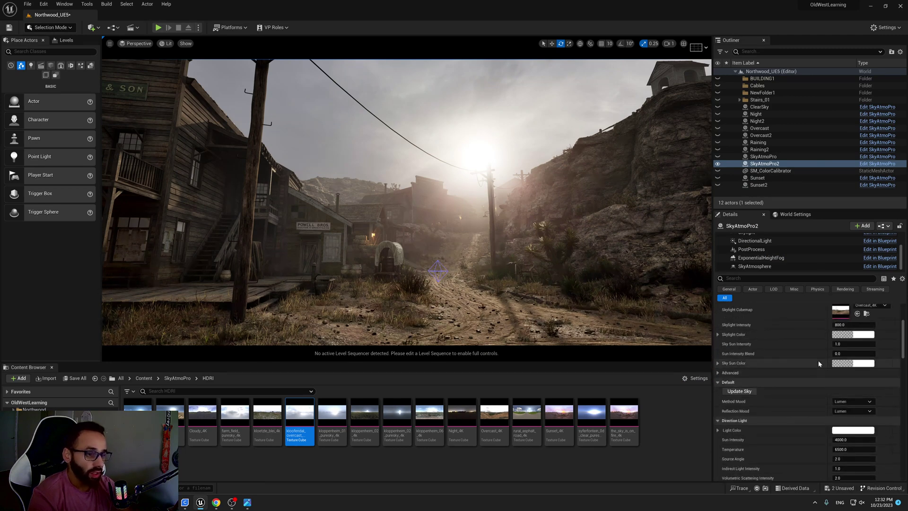
pyautogui.scroll(5, 818, 363)
pyautogui.moveTo(299, 416); pyautogui.dragTo(840, 393)
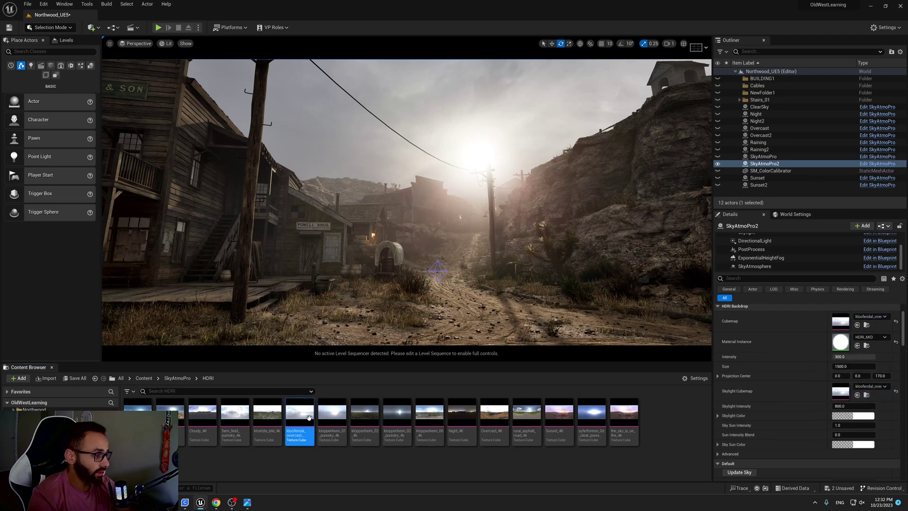
pyautogui.moveTo(505, 258); pyautogui.dragTo(496, 255, button='right')
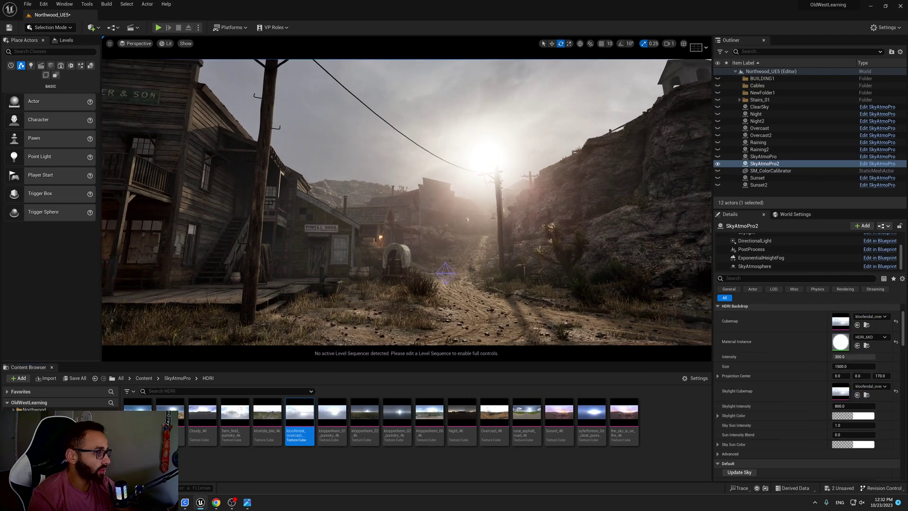
# Step: Set SkyAtmoPro2's Skylight Color to a pale blue, sRGB hex about CED8FF, judging it on the shaded buildings
pyautogui.click(861, 415)
pyautogui.moveTo(763, 306); pyautogui.dragTo(612, 293)
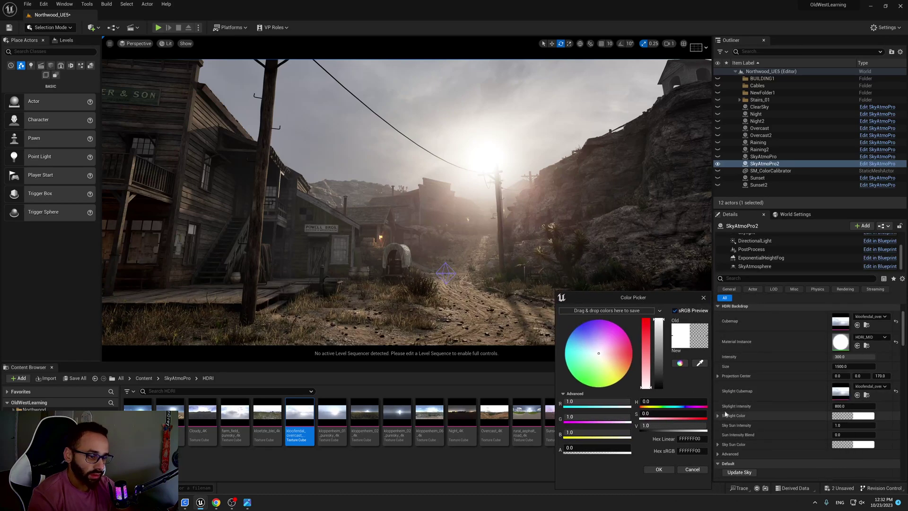
pyautogui.click(585, 341)
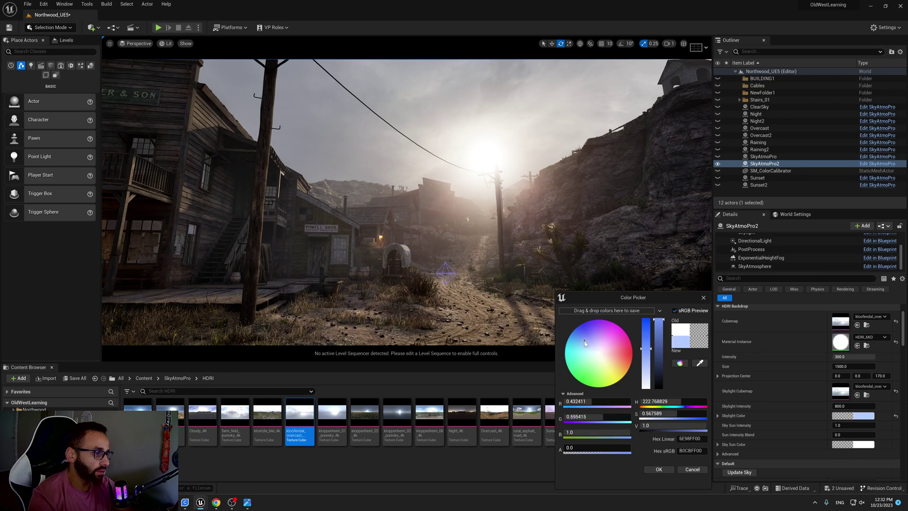
pyautogui.moveTo(585, 341); pyautogui.dragTo(585, 346)
pyautogui.moveTo(586, 350); pyautogui.dragTo(590, 345)
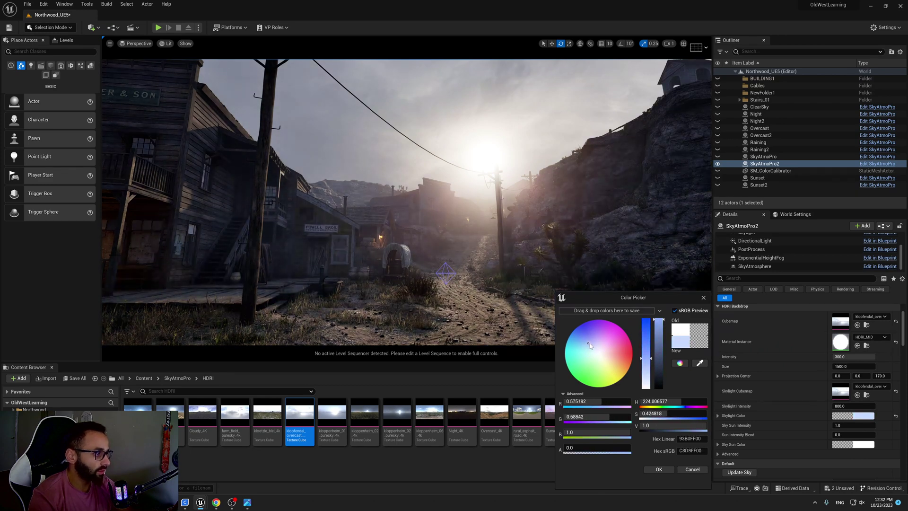
pyautogui.moveTo(397, 275); pyautogui.dragTo(349, 269, button='right')
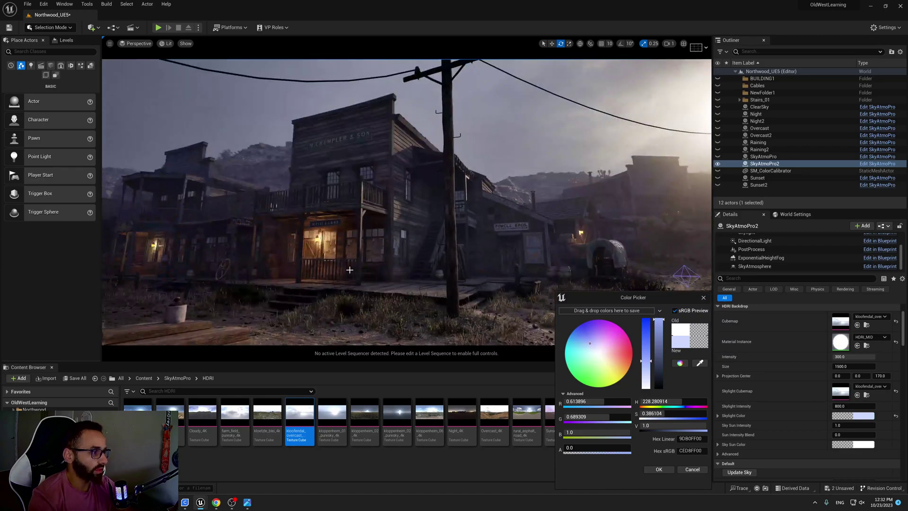
pyautogui.click(659, 469)
# Step: Tint SkyAtmoPro2's Sky Sun Color a light blue, close to sRGB hex B9CEFF
pyautogui.moveTo(573, 278); pyautogui.dragTo(695, 217, button='right')
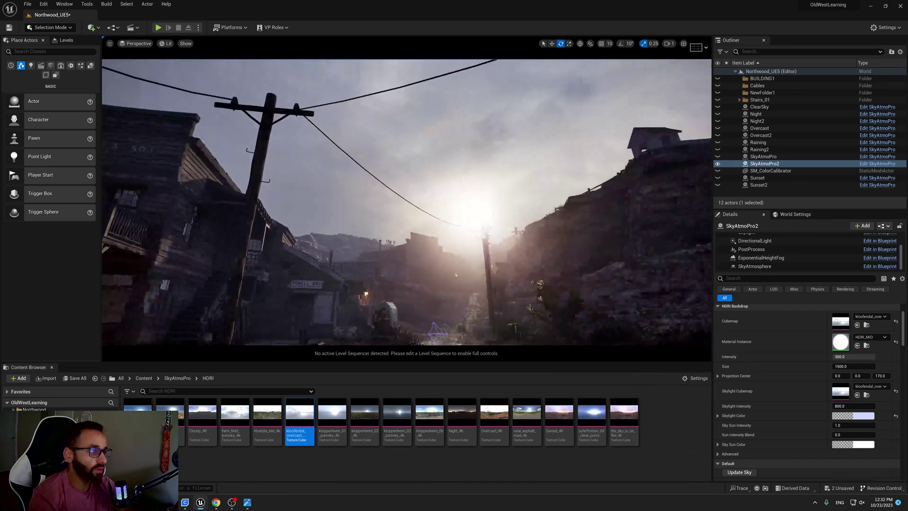
pyautogui.click(860, 448)
pyautogui.click(736, 355)
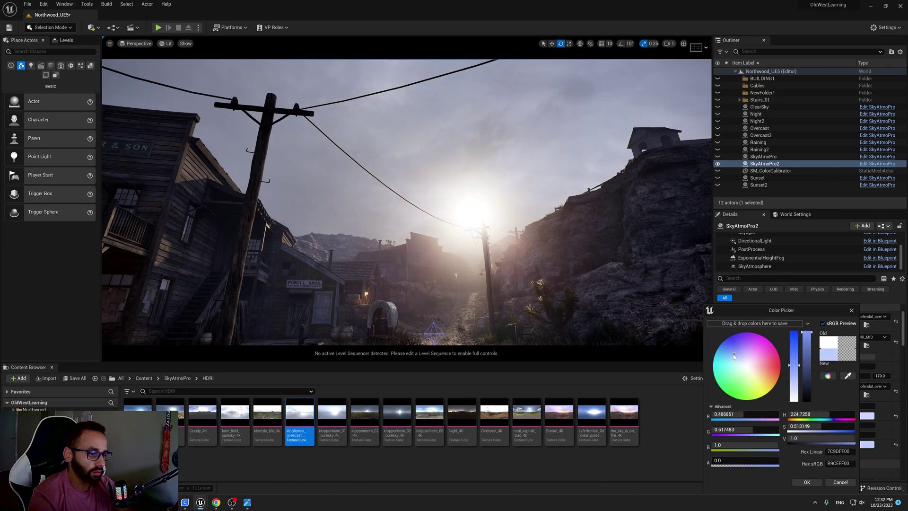
pyautogui.moveTo(735, 357); pyautogui.dragTo(735, 358)
pyautogui.click(808, 483)
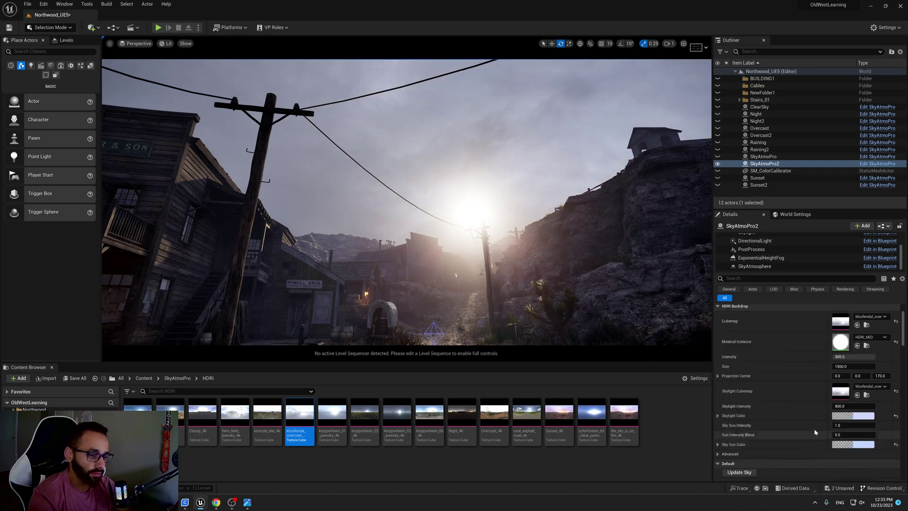
# Step: Try a Sky Sun Intensity of about 2.16 on SkyAtmoPro2, checking the street view, and undo it
pyautogui.moveTo(551, 272); pyautogui.dragTo(519, 339, button='right')
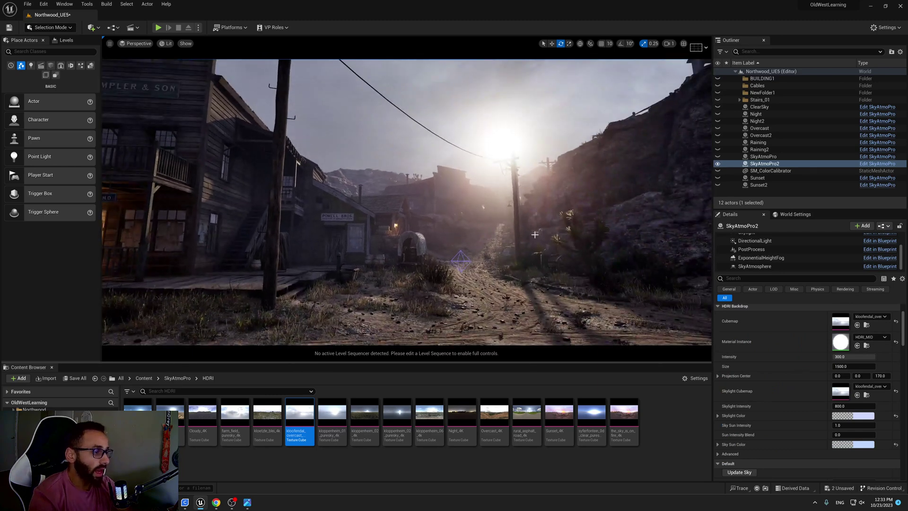
pyautogui.moveTo(535, 234); pyautogui.dragTo(534, 210, button='right')
pyautogui.press('g')
pyautogui.press('g')
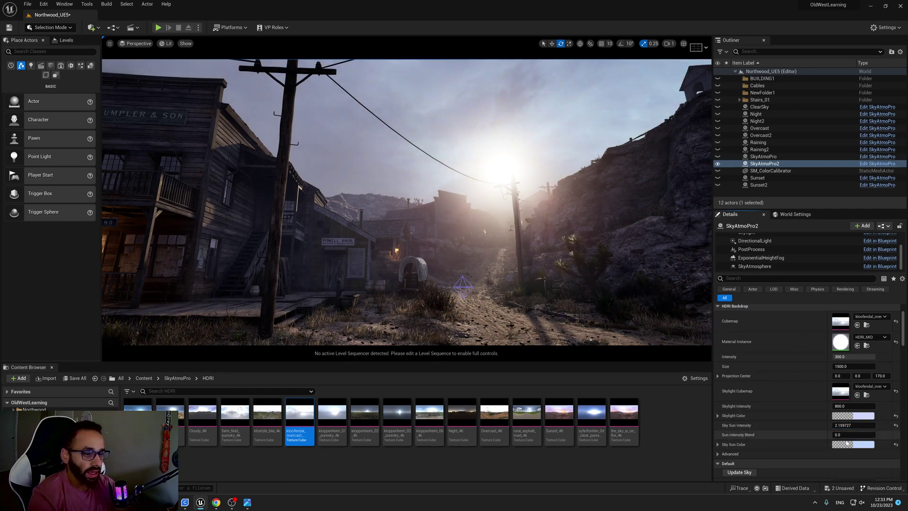
pyautogui.hotkey('ctrl', 'z')
# Step: Try Sun Intensity Blend values of about 0.39, 0.19 and 0.12 on SkyAtmoPro2, then reset it to 0
pyautogui.moveTo(844, 434)
pyautogui.mouseDown()
pyautogui.moveTo(871, 434)
pyautogui.moveTo(860, 434)
pyautogui.mouseUp()
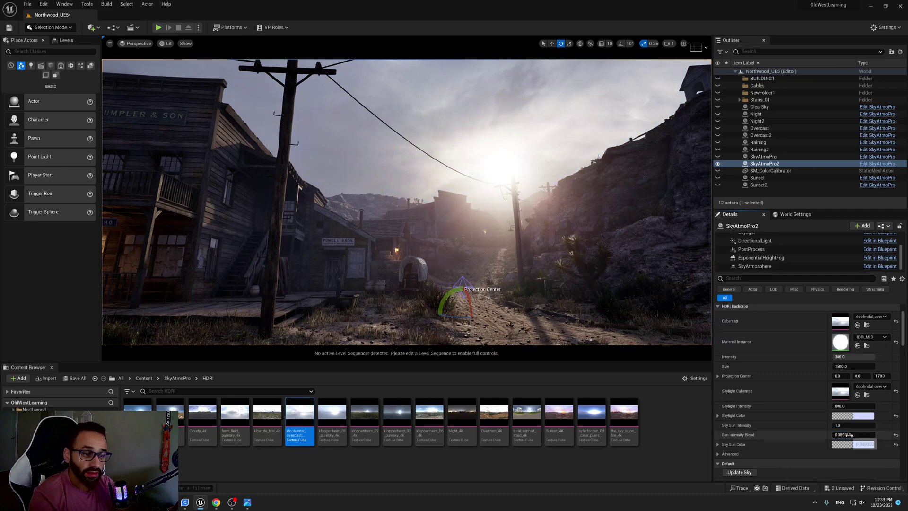
pyautogui.moveTo(847, 435); pyautogui.dragTo(841, 434)
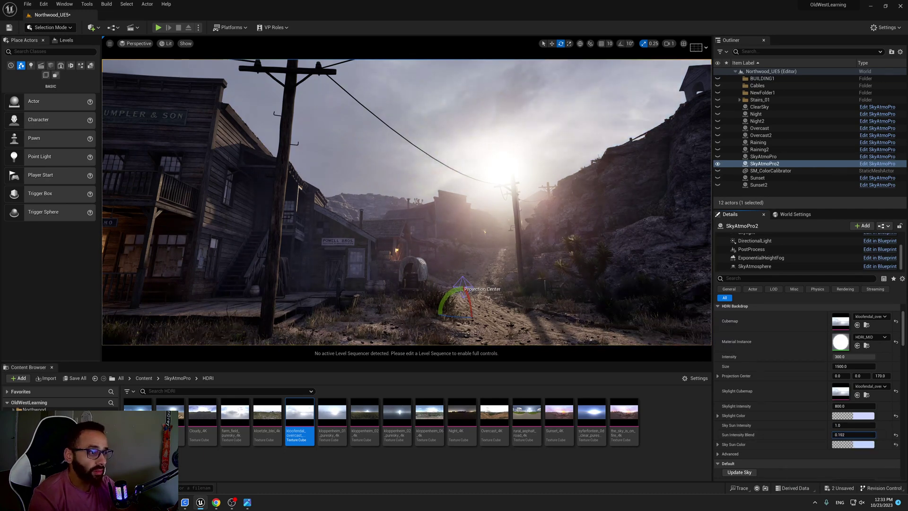
pyautogui.hotkey('ctrl', 'z')
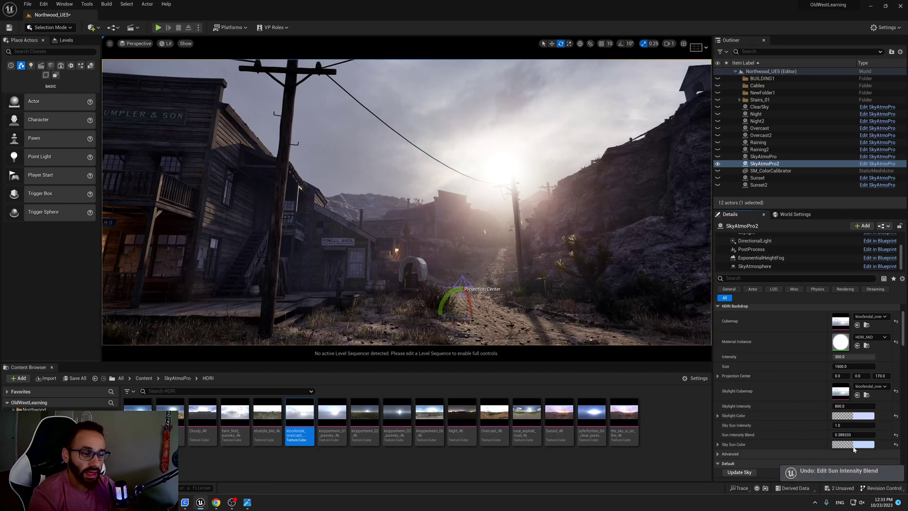
pyautogui.moveTo(854, 435); pyautogui.dragTo(838, 435)
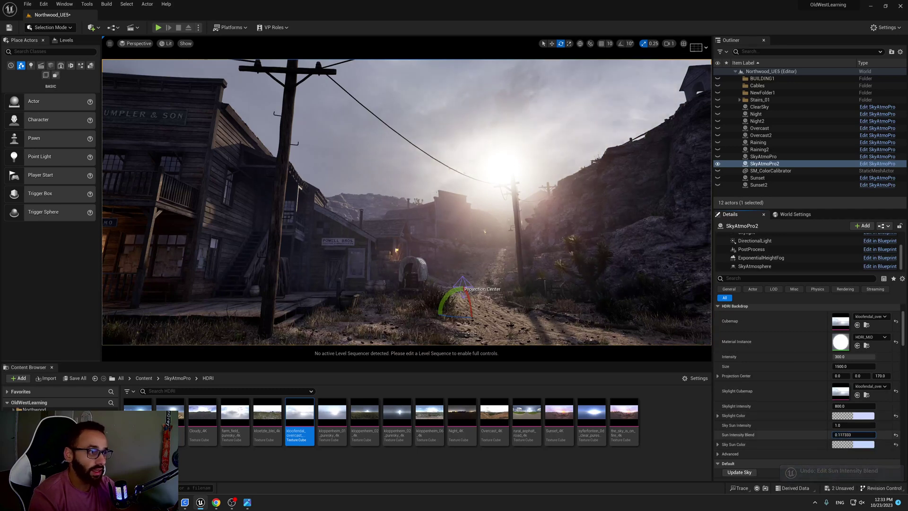
pyautogui.click(859, 438)
pyautogui.write('0')
pyautogui.press('Return')
# Step: Set SkyAtmoPro2's Sun Intensity Blend to about 0.496 and look over the sky and street
pyautogui.moveTo(520, 236); pyautogui.dragTo(564, 214, button='right')
pyautogui.moveTo(843, 435)
pyautogui.mouseDown()
pyautogui.moveTo(864, 434)
pyautogui.moveTo(857, 435)
pyautogui.mouseUp()
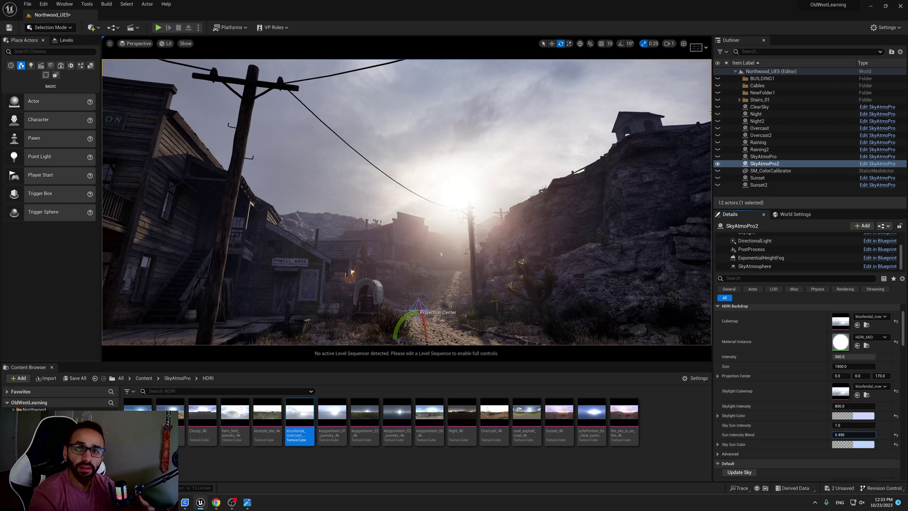
pyautogui.moveTo(406, 202); pyautogui.dragTo(362, 213, button='right')
pyautogui.moveTo(518, 230); pyautogui.dragTo(528, 233, button='right')
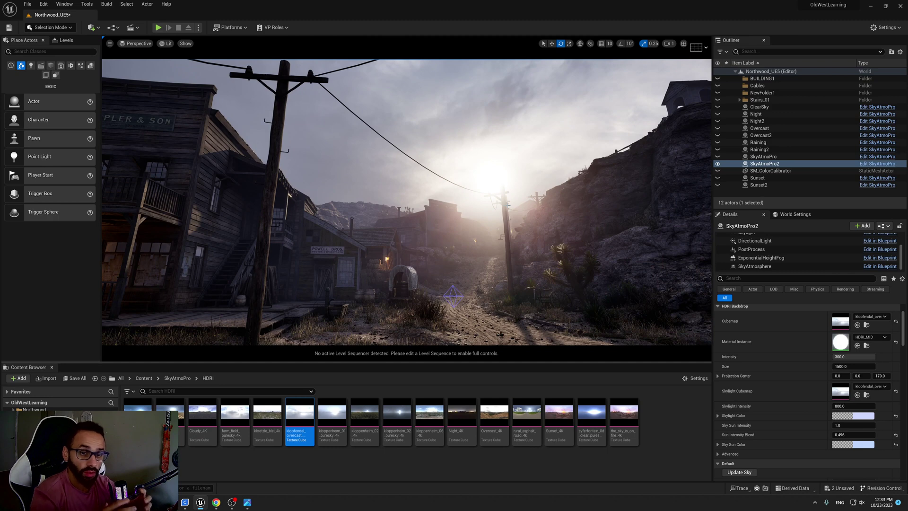
# Step: Warm the sunlight by setting the Direction Light Temperature to about 4888, and bring up the reference picture for comparison
pyautogui.scroll(-3, 846, 402)
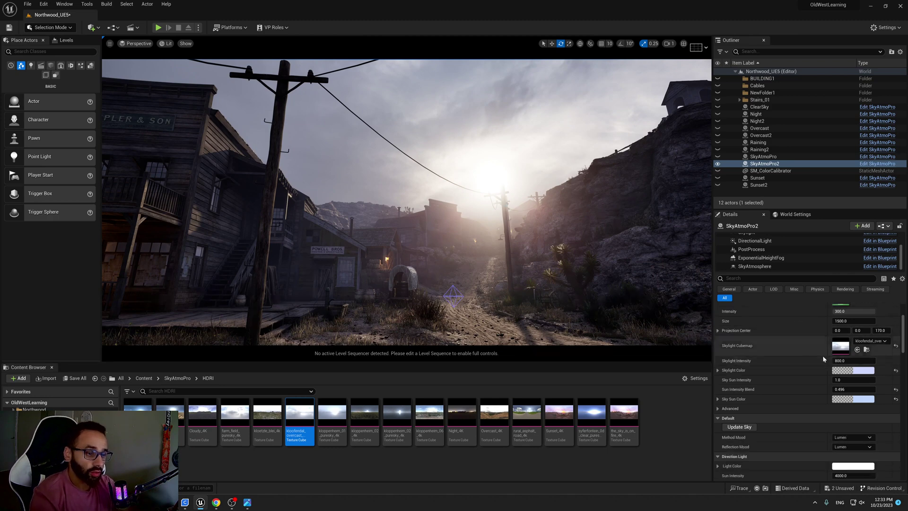
pyautogui.scroll(-4, 849, 406)
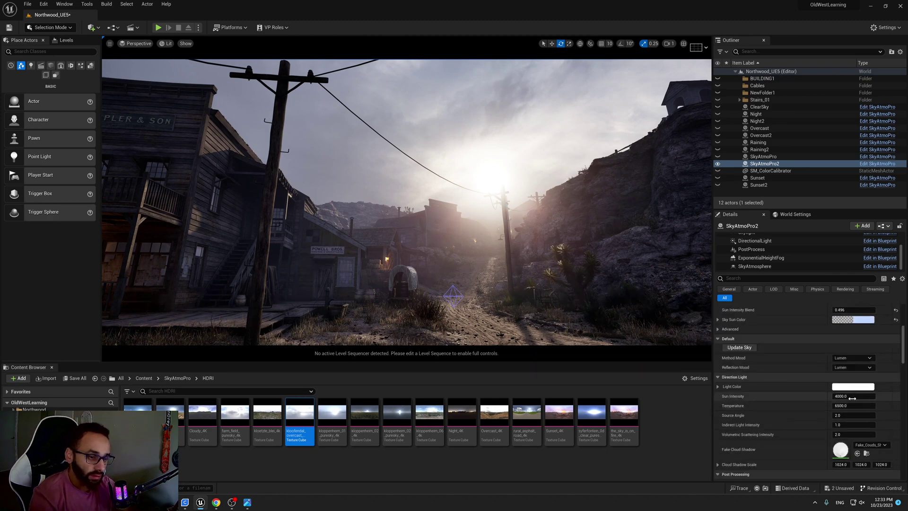
pyautogui.scroll(-1, 850, 405)
pyautogui.moveTo(521, 298); pyautogui.dragTo(525, 305, button='right')
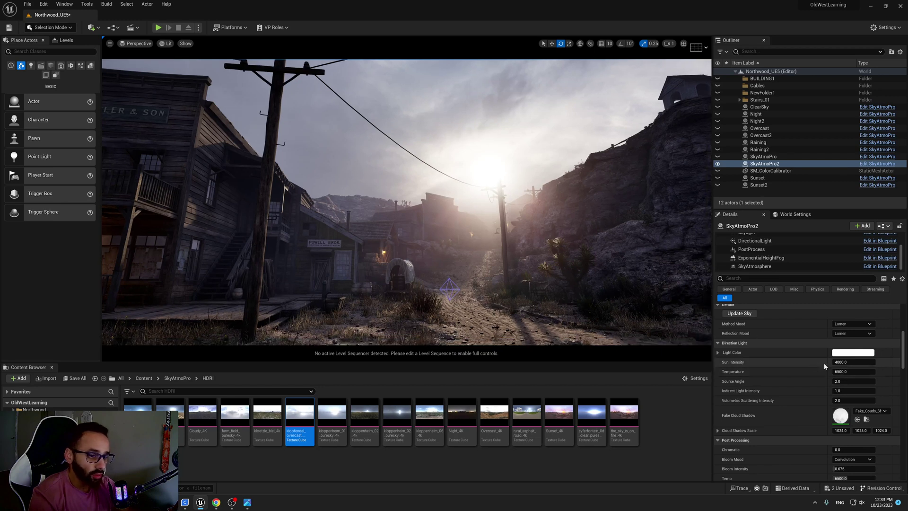
pyautogui.moveTo(841, 371)
pyautogui.mouseDown()
pyautogui.moveTo(823, 371)
pyautogui.moveTo(832, 372)
pyautogui.mouseUp()
pyautogui.click(247, 502)
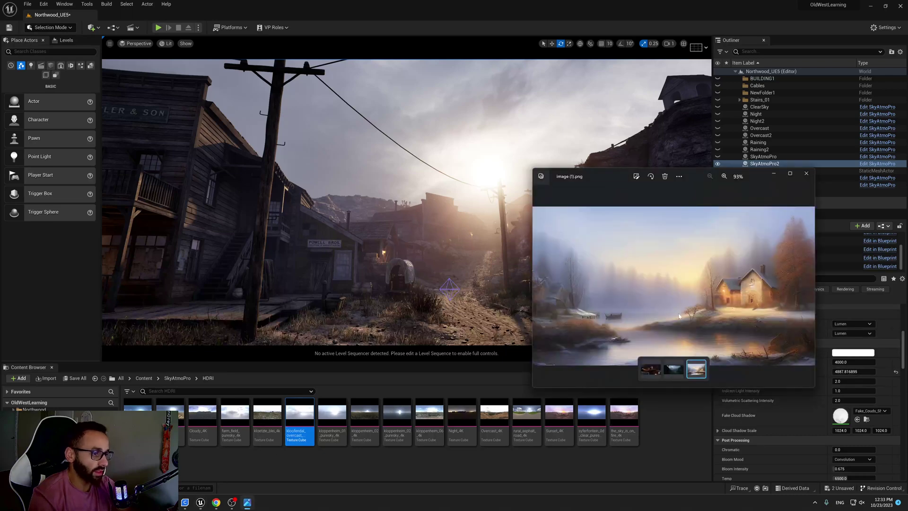
# Step: Thicken the fog on SkyAtmoPro2 by setting Fog Density to 0.06 and Fog Height Falloff to about 0.257
pyautogui.click(603, 3)
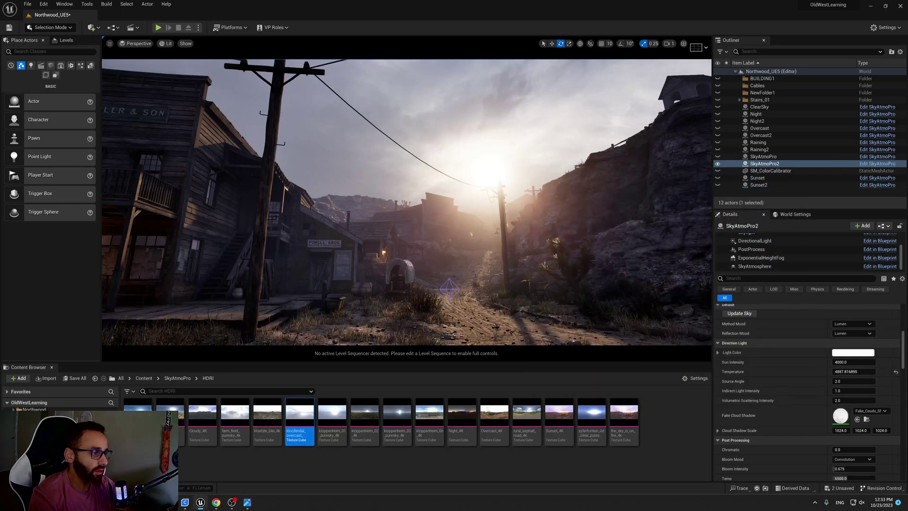
pyautogui.scroll(-3, 842, 406)
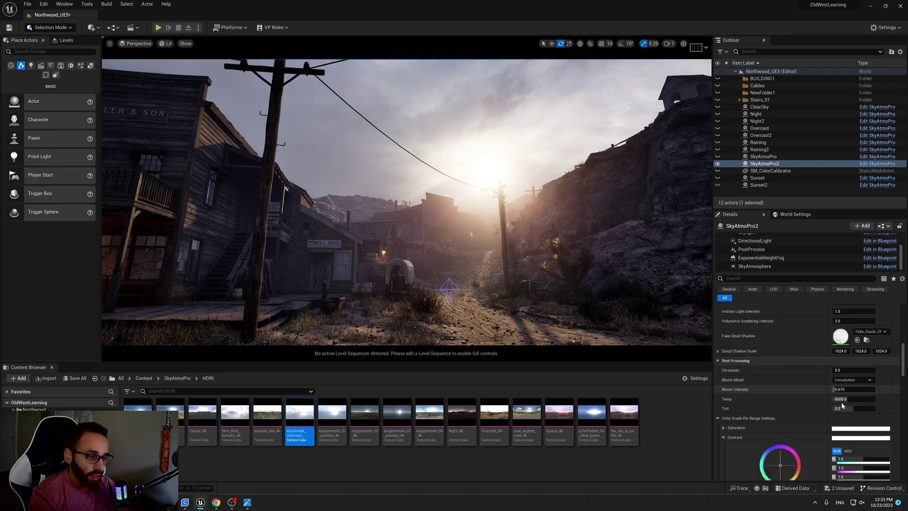
pyautogui.scroll(-10, 842, 406)
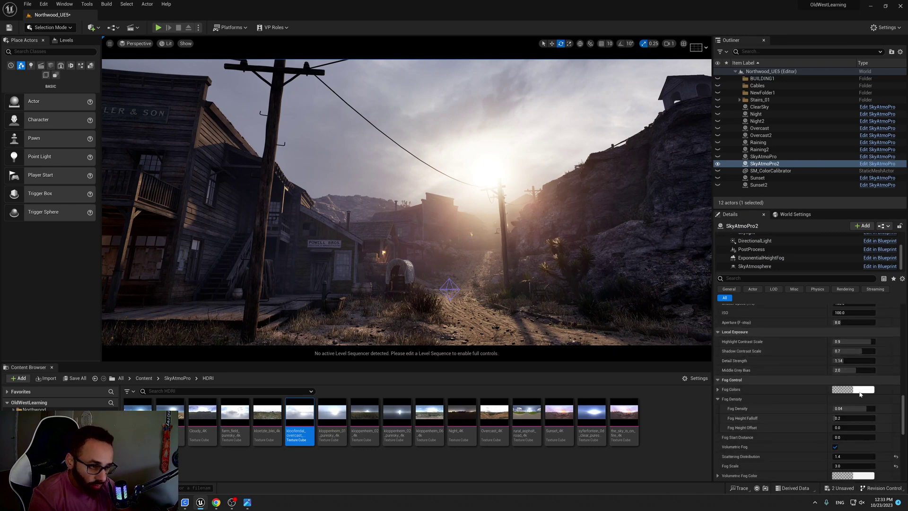
pyautogui.scroll(-1, 859, 394)
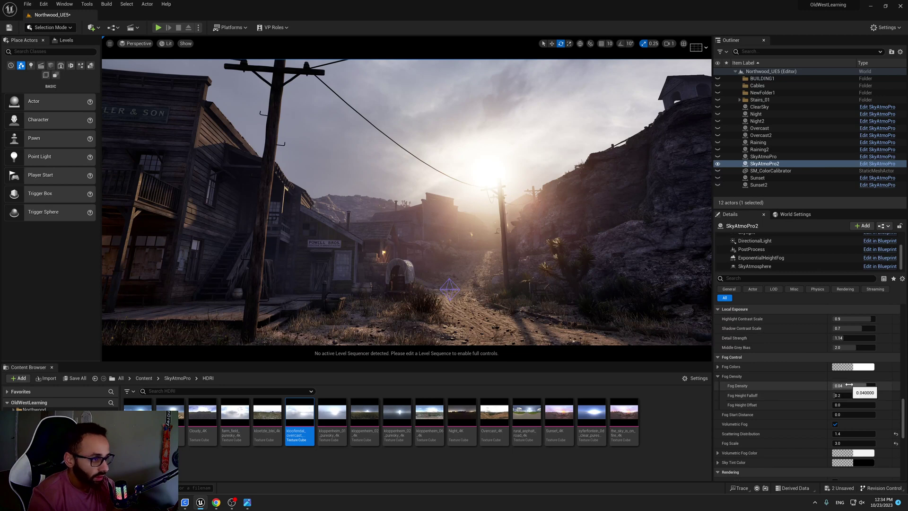
pyautogui.click(849, 385)
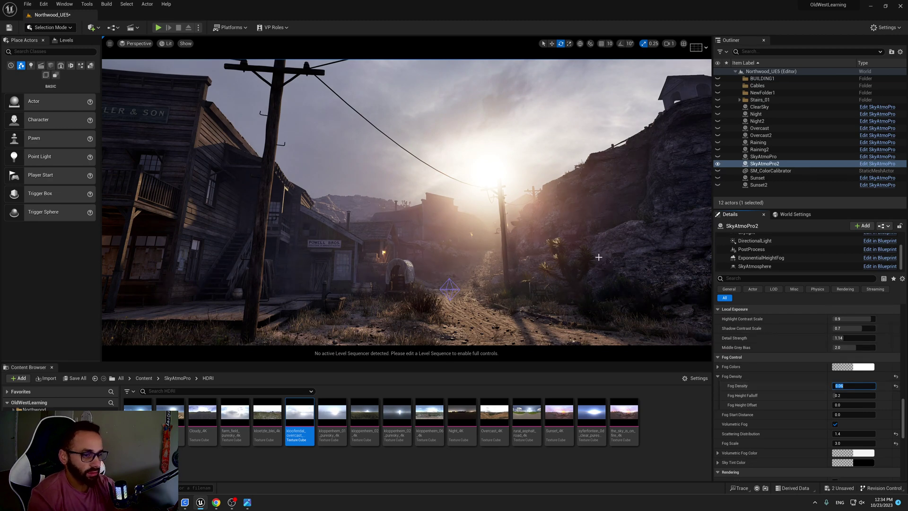
pyautogui.moveTo(598, 257); pyautogui.dragTo(536, 253, button='right')
pyautogui.moveTo(857, 393); pyautogui.dragTo(835, 395)
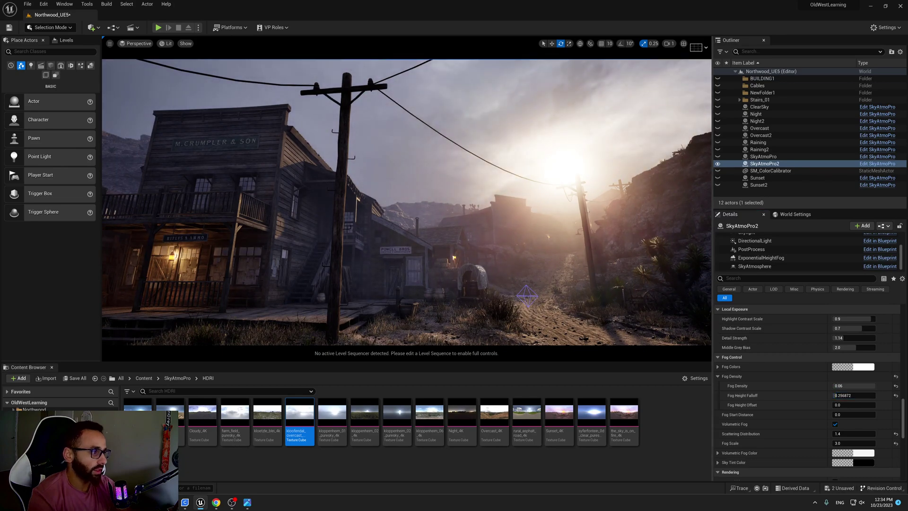
pyautogui.moveTo(640, 268); pyautogui.dragTo(704, 260, button='right')
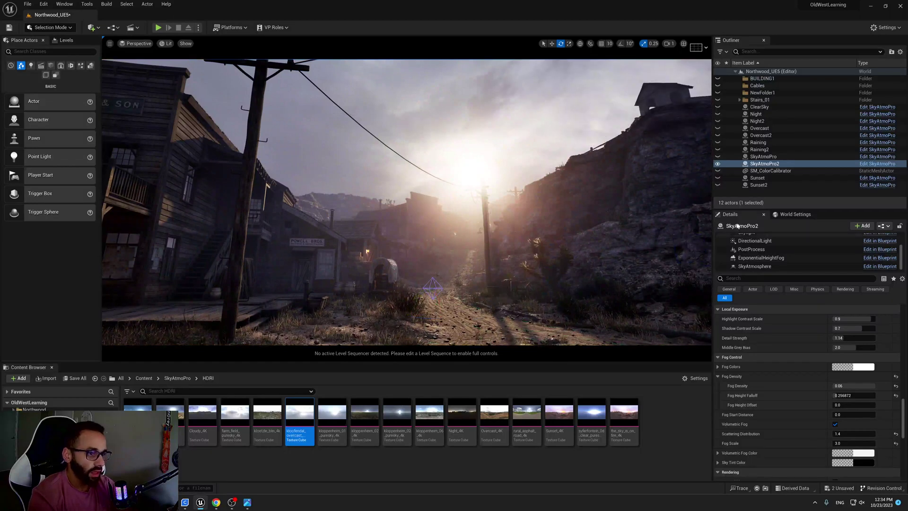
# Step: Lower the volumetric fog Start Distance on the ExponentialHeightFog component to 0, comparing the street with and without the change
pyautogui.click(760, 259)
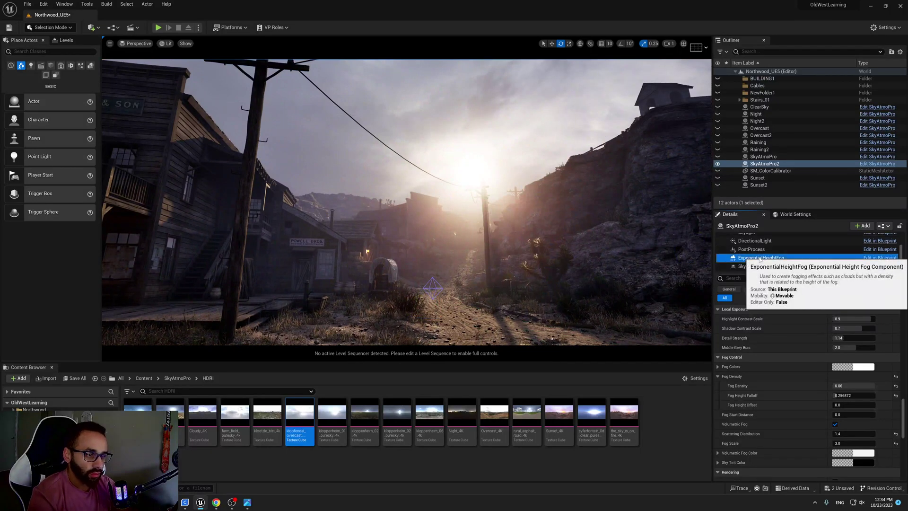
pyautogui.scroll(-5, 787, 340)
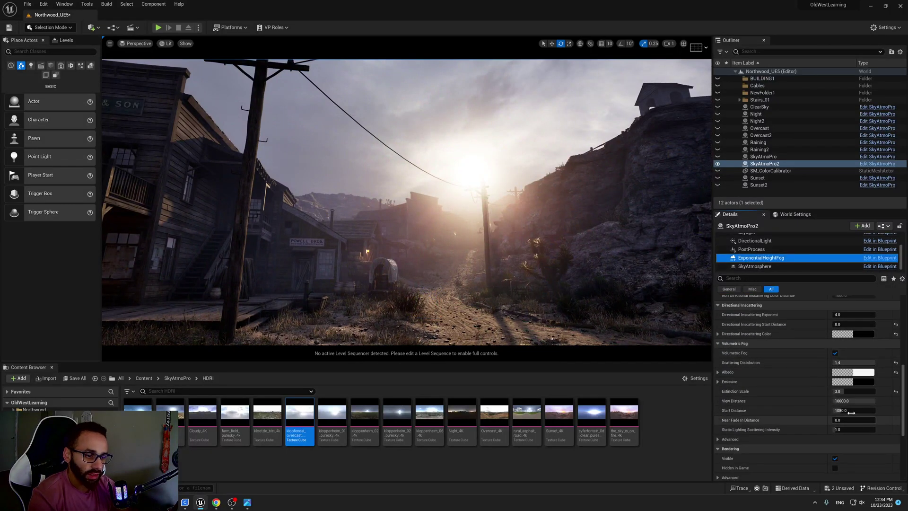
pyautogui.moveTo(851, 410)
pyautogui.mouseDown()
pyautogui.moveTo(833, 411)
pyautogui.moveTo(849, 413)
pyautogui.mouseUp()
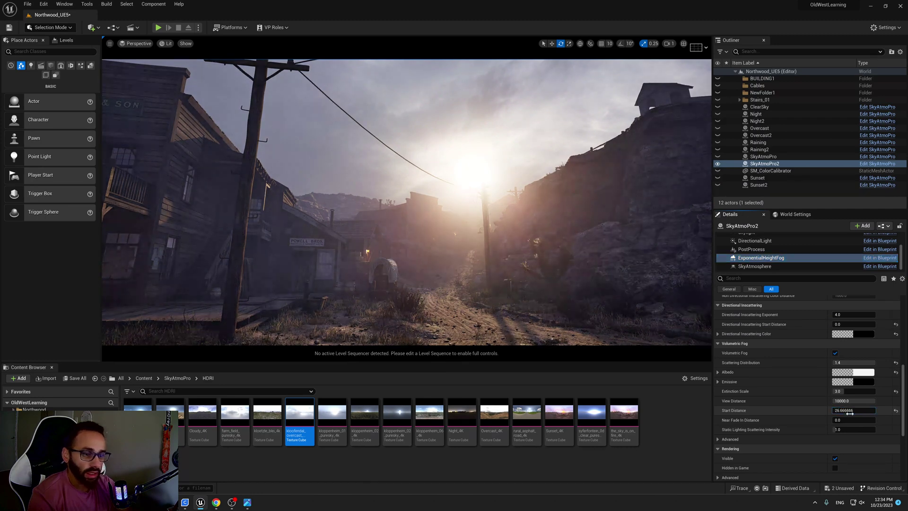
pyautogui.hotkey('ctrl', 'z')
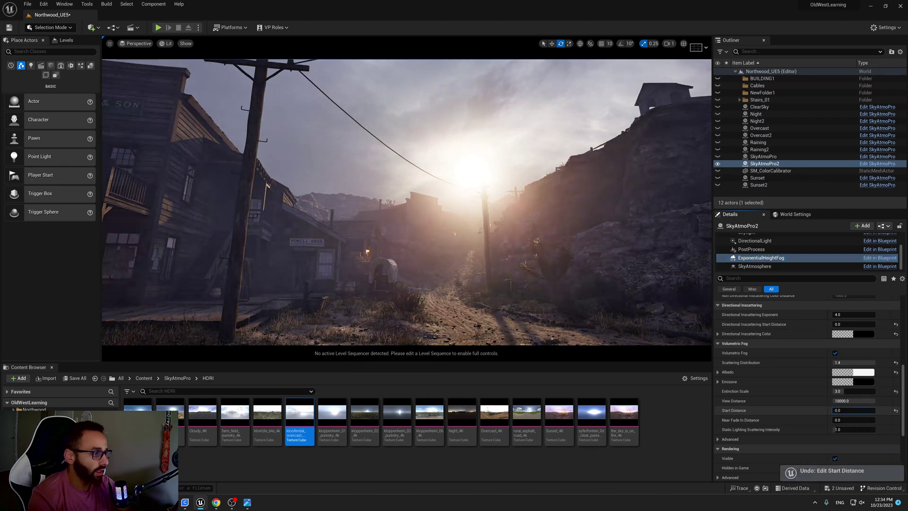
pyautogui.moveTo(849, 411); pyautogui.dragTo(848, 411)
pyautogui.moveTo(523, 244); pyautogui.dragTo(331, 241, button='right')
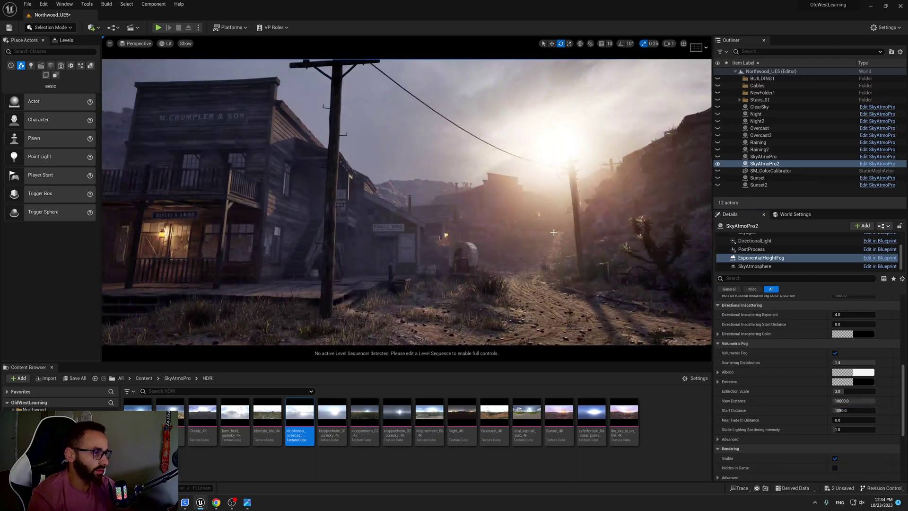
pyautogui.hotkey('ctrl', 'y')
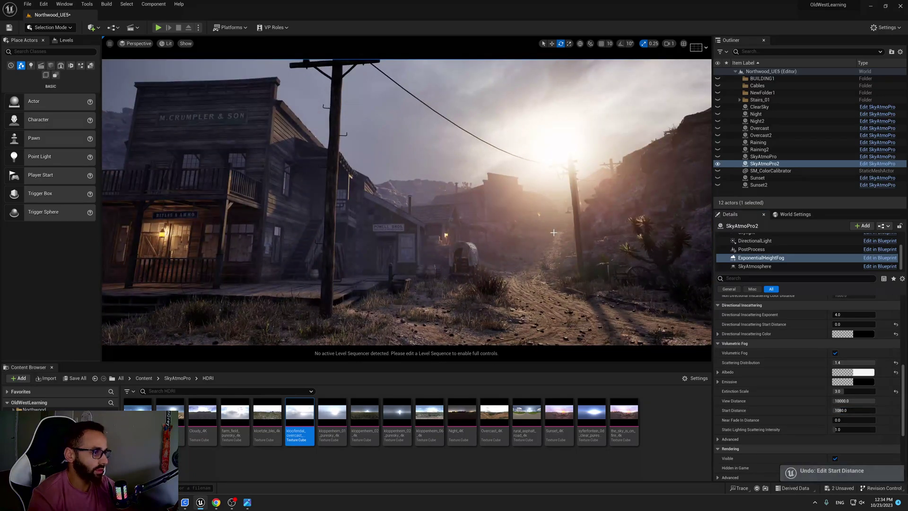
pyautogui.moveTo(514, 248); pyautogui.dragTo(574, 246, button='right')
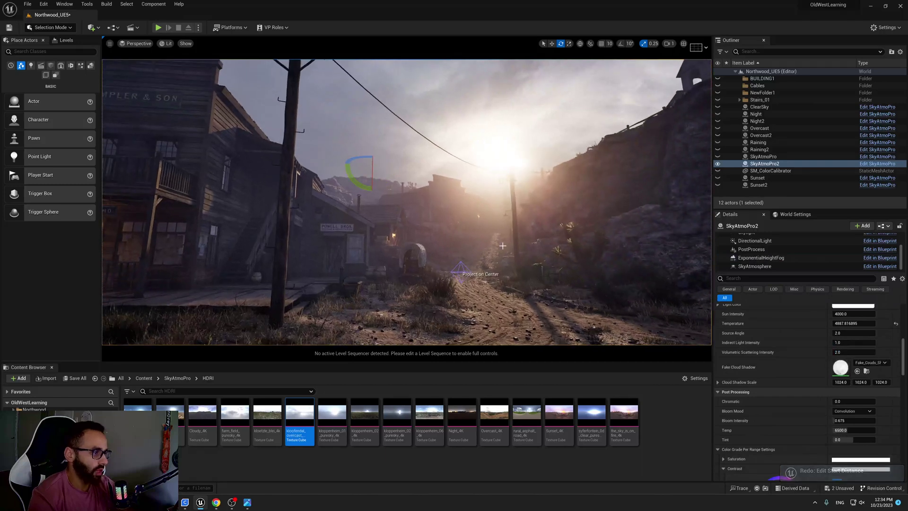
pyautogui.moveTo(502, 245); pyautogui.dragTo(511, 239, button='right')
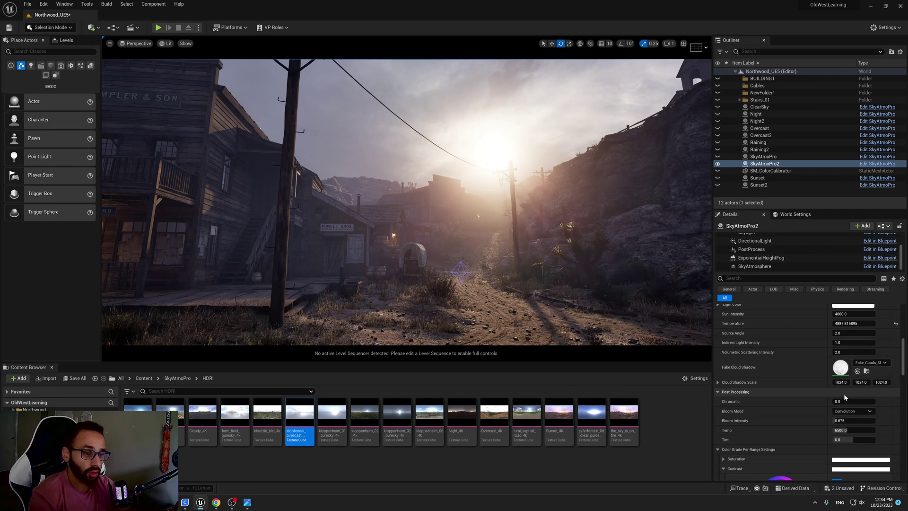
# Step: In SkyAtmoPro2's Local Exposure, set Middle Grey Bias to about 1.04 and Highlight Contrast Scale to about 0.33, first trying about 0.149
pyautogui.scroll(8, 840, 353)
pyautogui.scroll(-3, 840, 352)
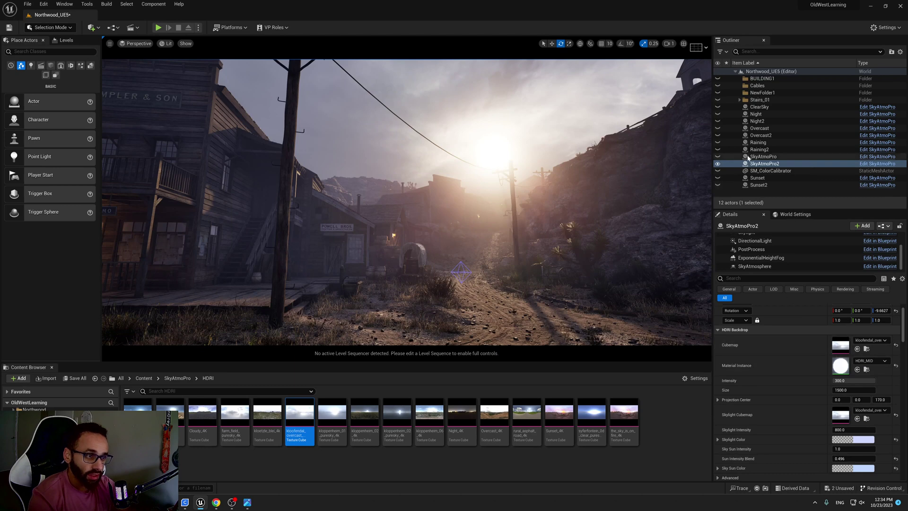
pyautogui.scroll(-10, 833, 390)
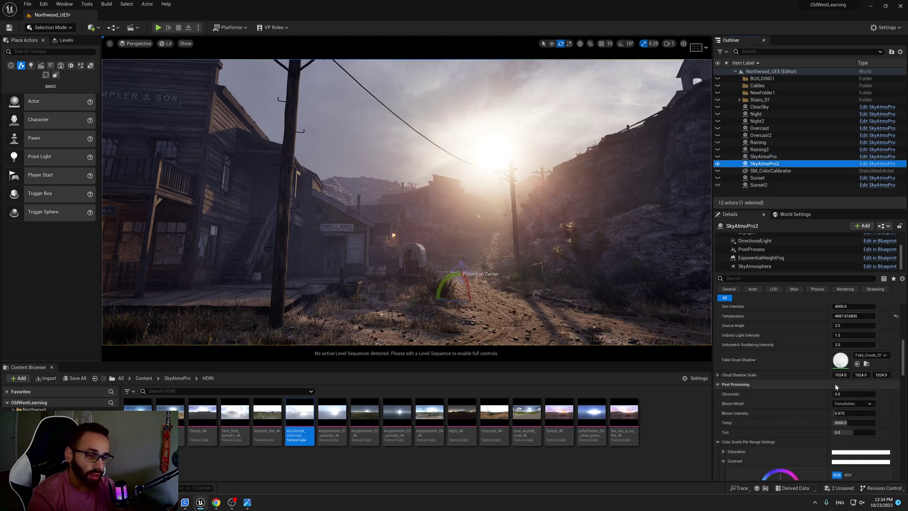
pyautogui.scroll(-5, 852, 400)
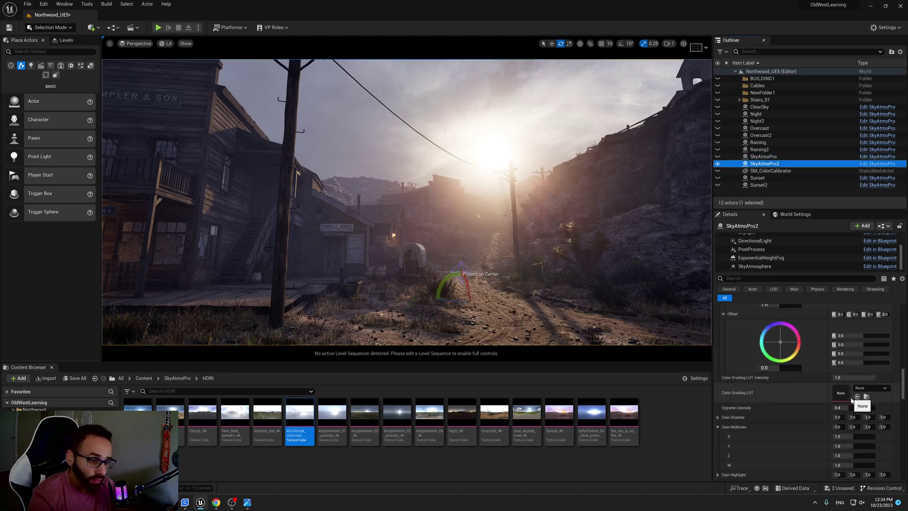
pyautogui.scroll(-10, 851, 400)
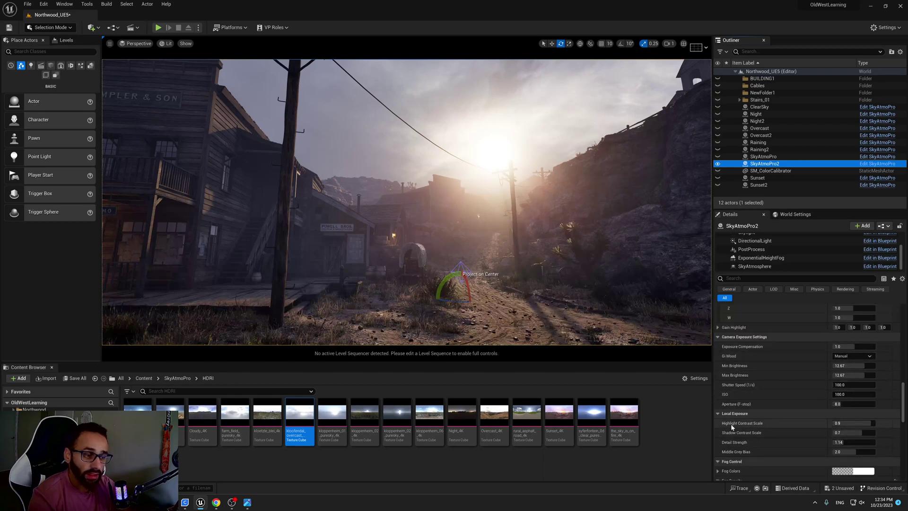
pyautogui.click(851, 423)
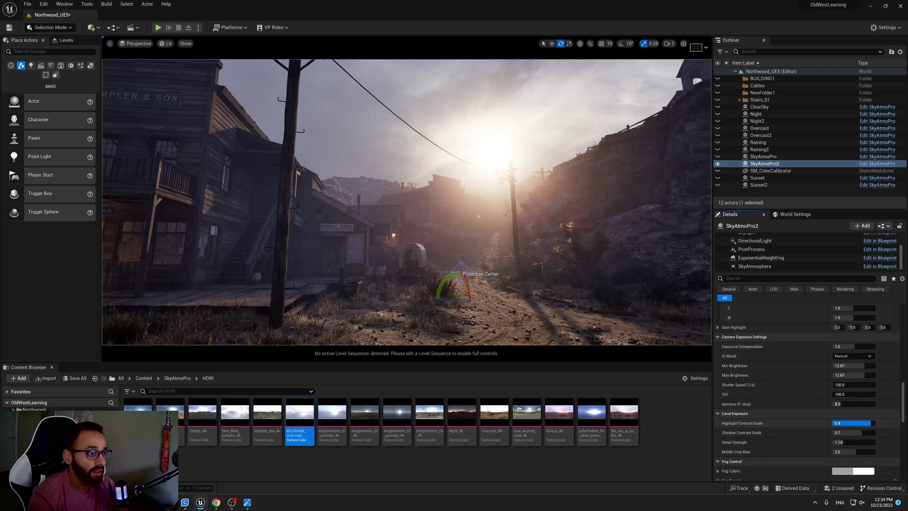
pyautogui.moveTo(867, 422); pyautogui.dragTo(846, 422)
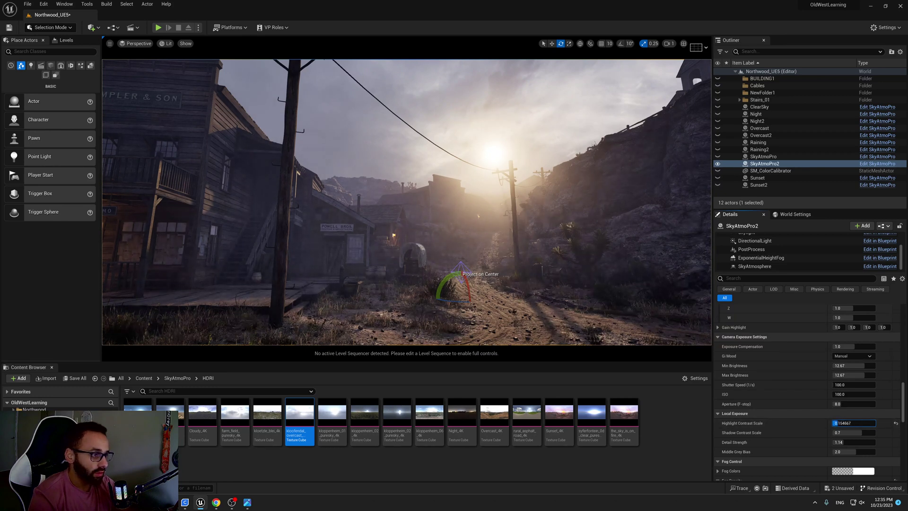
pyautogui.moveTo(846, 423); pyautogui.dragTo(846, 422)
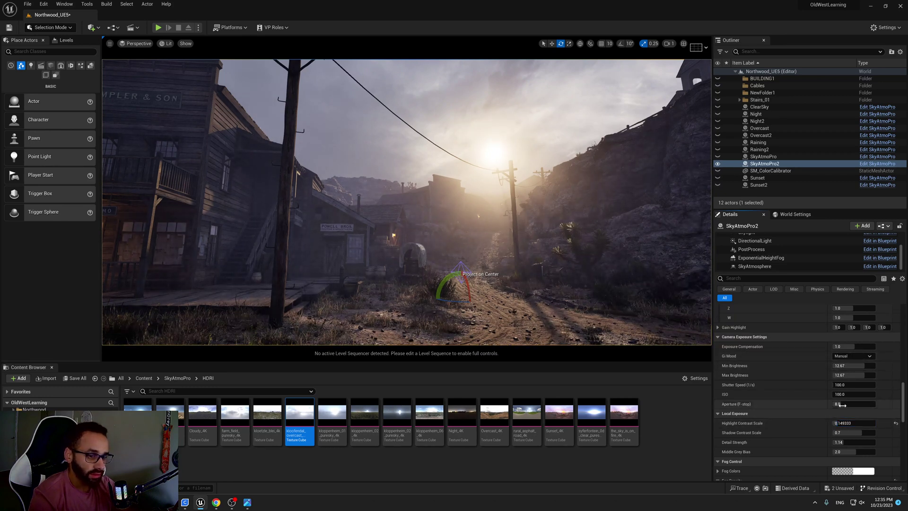
pyautogui.scroll(1, 853, 357)
pyautogui.scroll(-3, 849, 373)
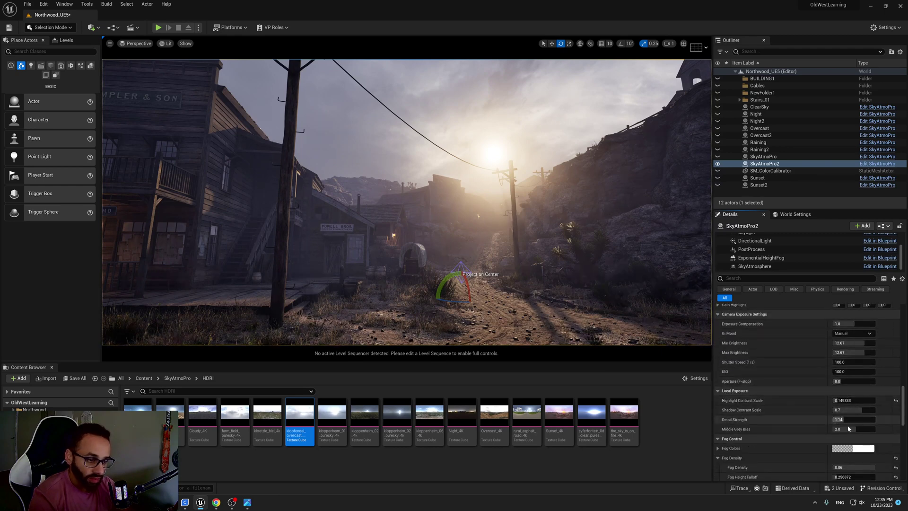
pyautogui.moveTo(846, 429); pyautogui.dragTo(846, 400)
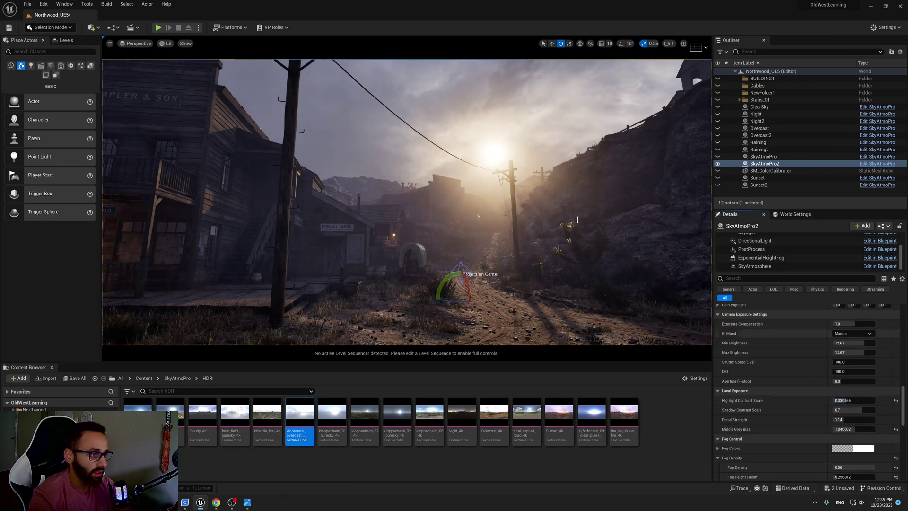
# Step: Try rotating the DirectionalLight component to move the sun's height, and undo the rotation
pyautogui.click(754, 241)
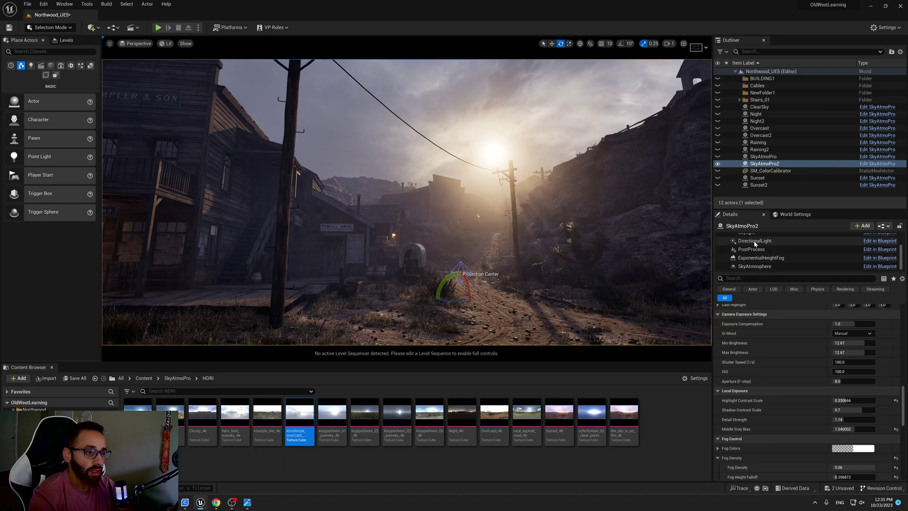
pyautogui.moveTo(472, 266)
pyautogui.mouseDown()
pyautogui.moveTo(472, 291)
pyautogui.moveTo(472, 280)
pyautogui.mouseUp()
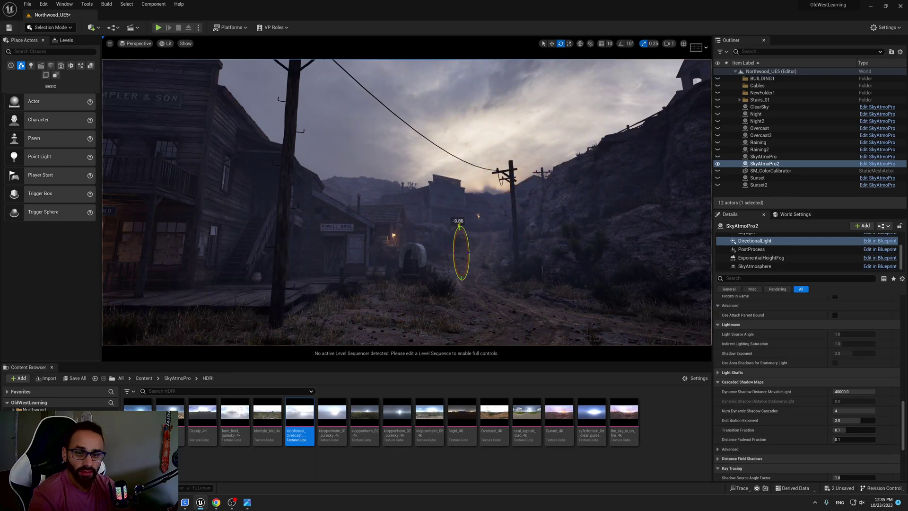
pyautogui.moveTo(458, 226); pyautogui.dragTo(460, 225)
pyautogui.moveTo(473, 258); pyautogui.dragTo(473, 258)
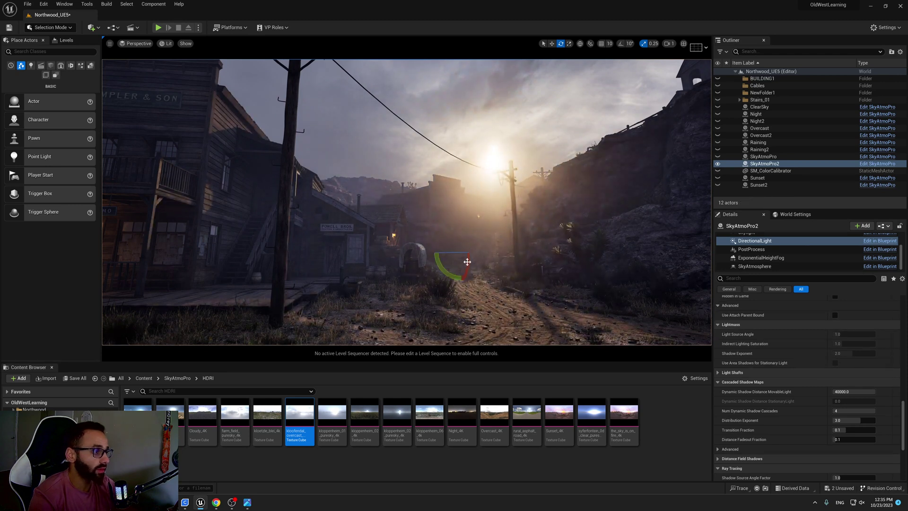
pyautogui.hotkey('ctrl', 'z')
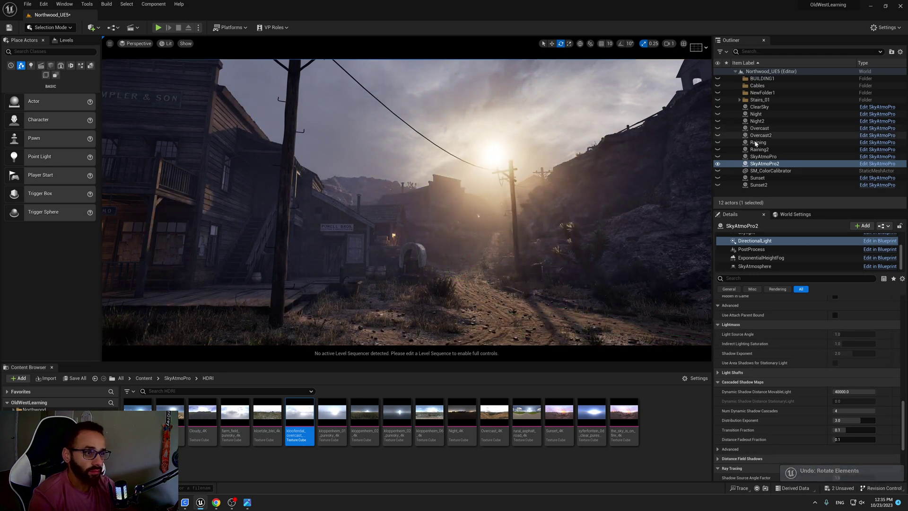
# Step: Set SkyAtmoPro2's Direction Light Sun Intensity to about 1375 and look over the street, buildings and sky
pyautogui.click(764, 164)
pyautogui.scroll(10, 892, 390)
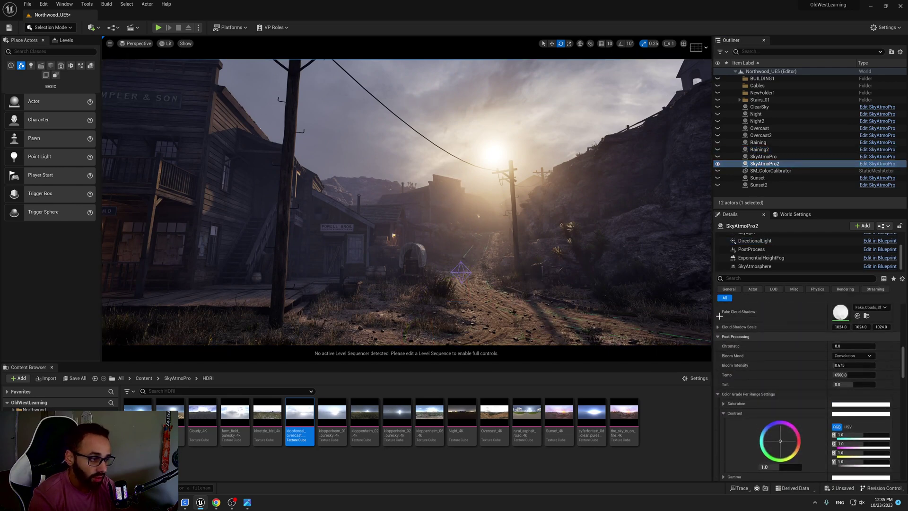
pyautogui.scroll(5, 841, 360)
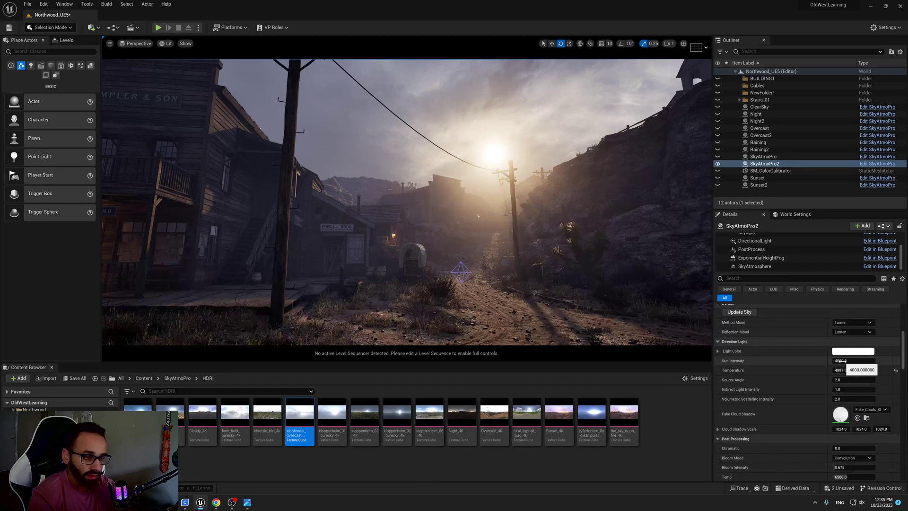
pyautogui.moveTo(835, 360)
pyautogui.mouseDown()
pyautogui.moveTo(805, 360)
pyautogui.moveTo(818, 360)
pyautogui.mouseUp()
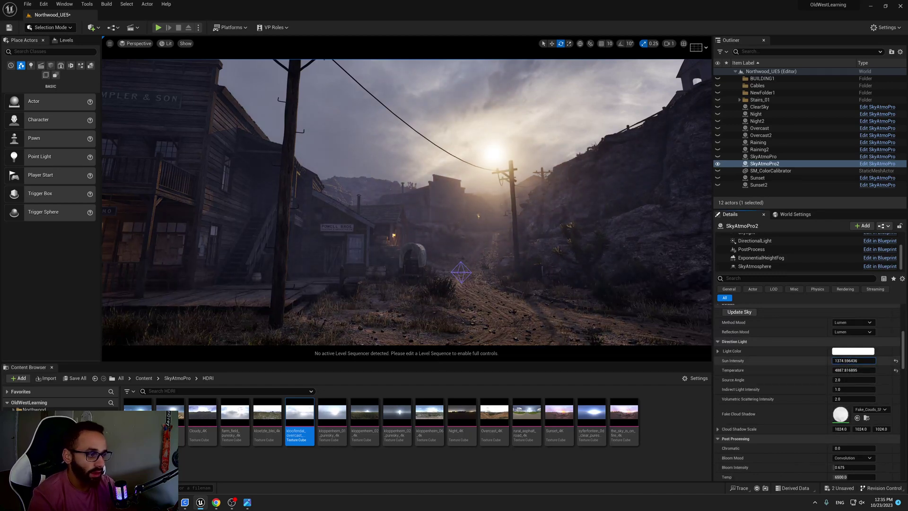
pyautogui.moveTo(566, 286); pyautogui.dragTo(517, 310, button='right')
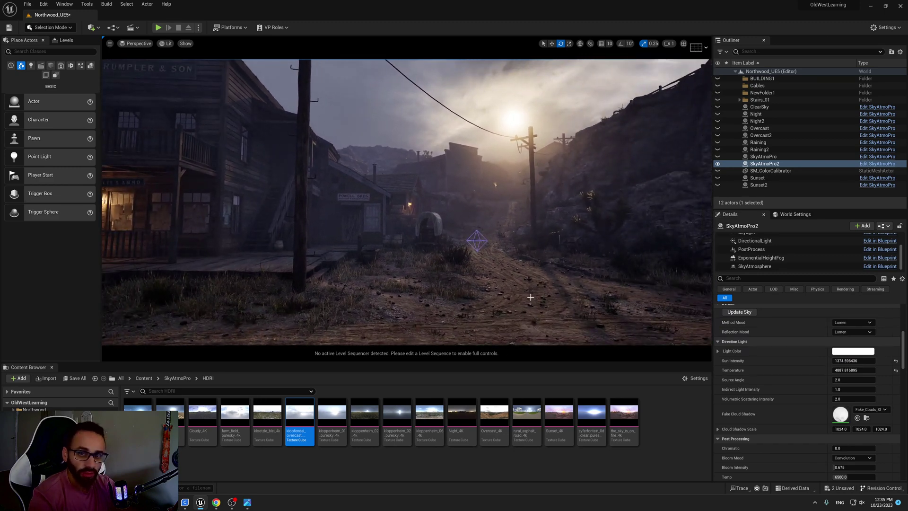
pyautogui.moveTo(535, 275); pyautogui.dragTo(480, 249, button='right')
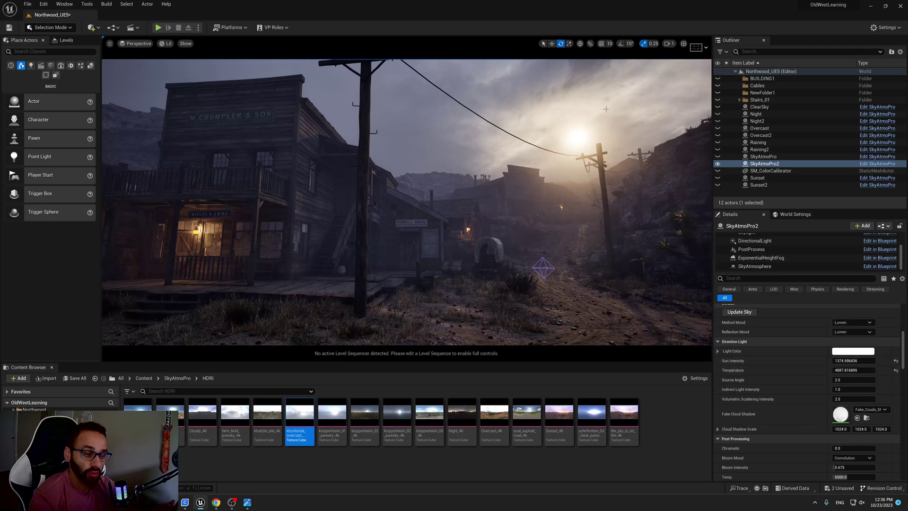
pyautogui.moveTo(534, 238); pyautogui.dragTo(501, 183, button='right')
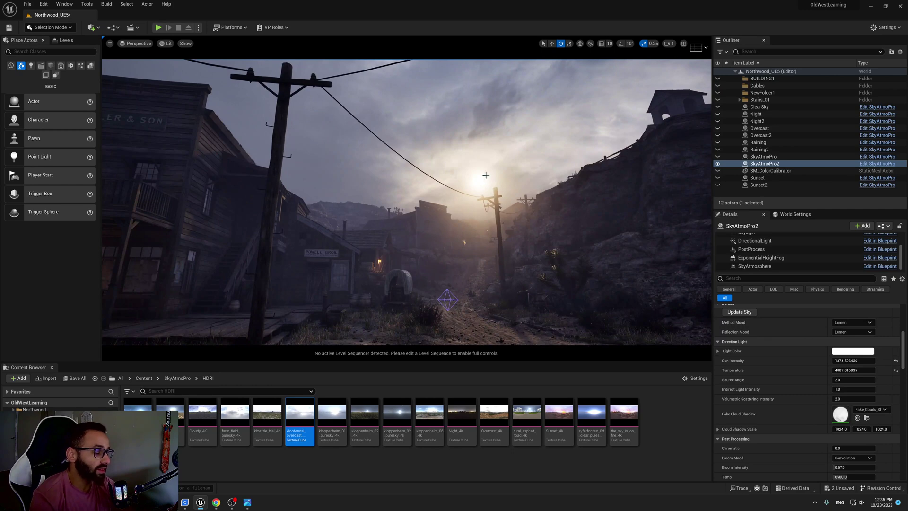
pyautogui.moveTo(519, 107)
pyautogui.mouseDown(button='right')
pyautogui.moveTo(519, 90)
pyautogui.moveTo(519, 118)
pyautogui.moveTo(466, 123)
pyautogui.moveTo(516, 122)
pyautogui.mouseUp(button='right')
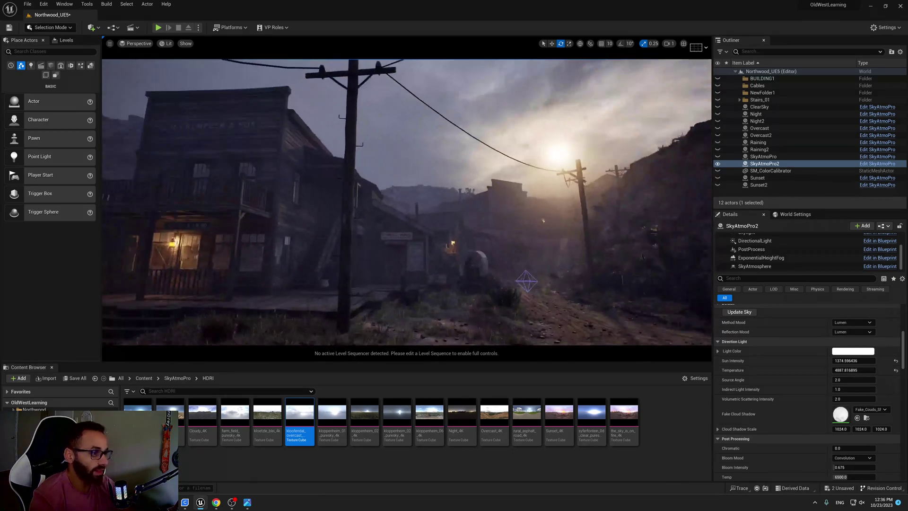
# Step: Compare the town's street and sky with the misty lakeside reference picture
pyautogui.click(247, 502)
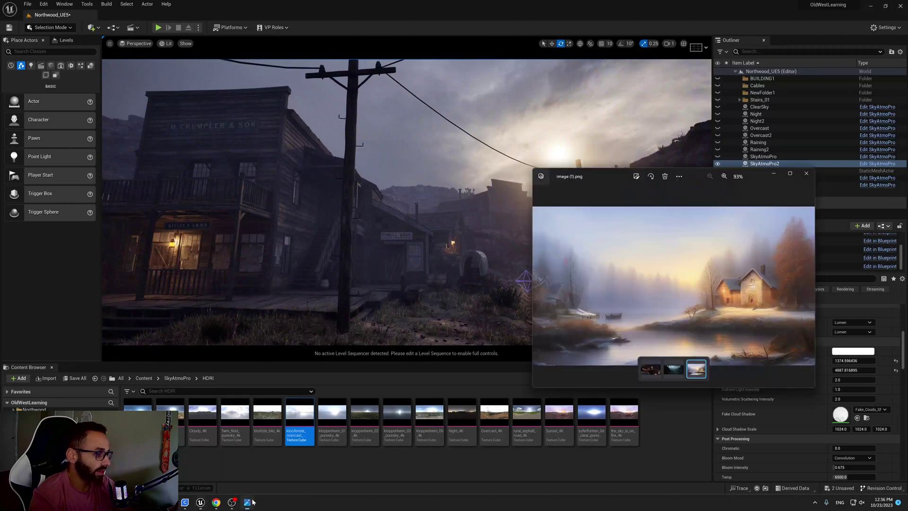
pyautogui.click(611, 3)
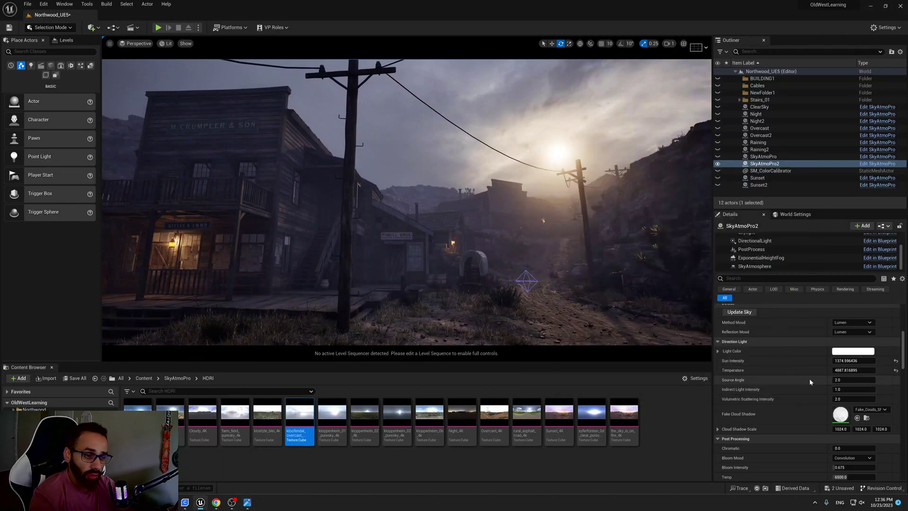
pyautogui.scroll(4, 809, 378)
pyautogui.scroll(2, 805, 362)
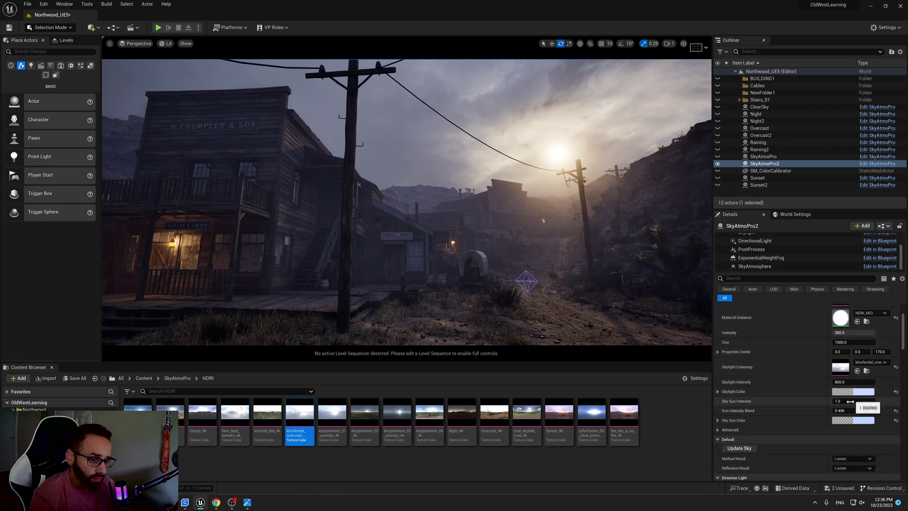
pyautogui.moveTo(575, 318); pyautogui.dragTo(623, 323, button='right')
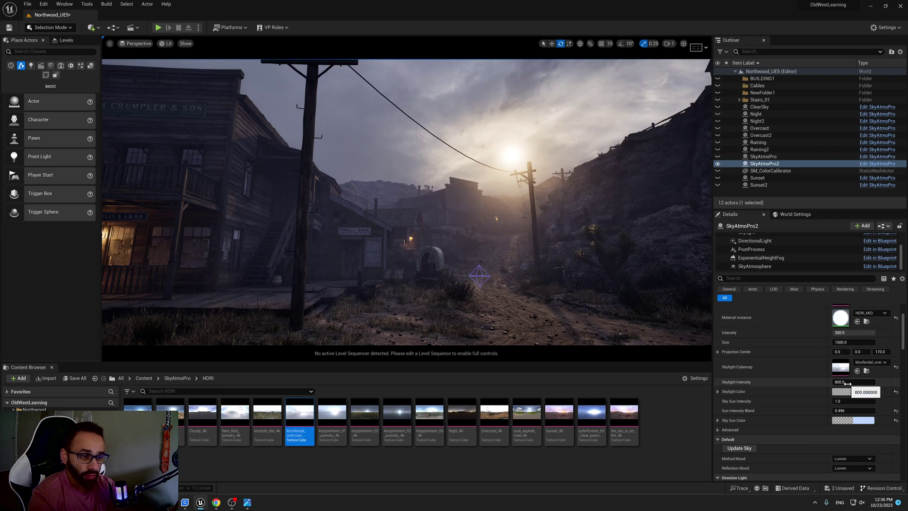
# Step: Try a Skylight Intensity of 500 on SkyAtmoPro2 and undo the change
pyautogui.click(848, 382)
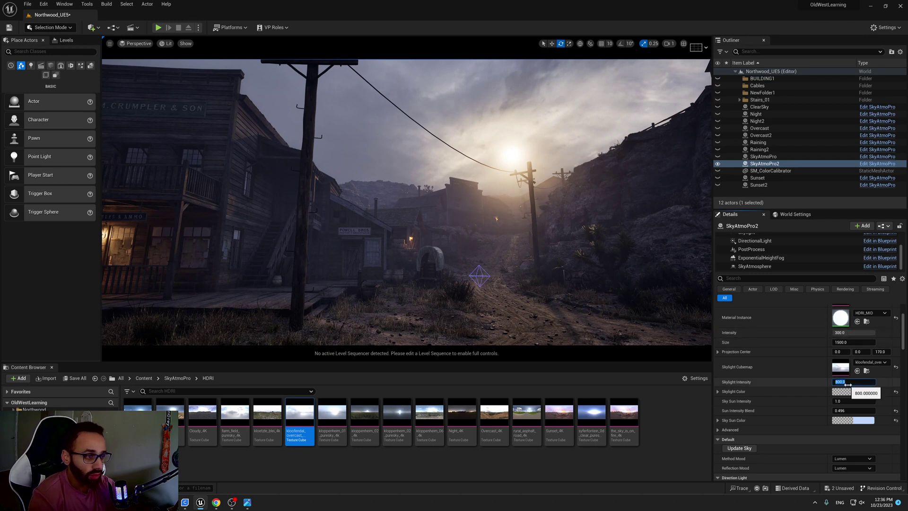
pyautogui.press('Return')
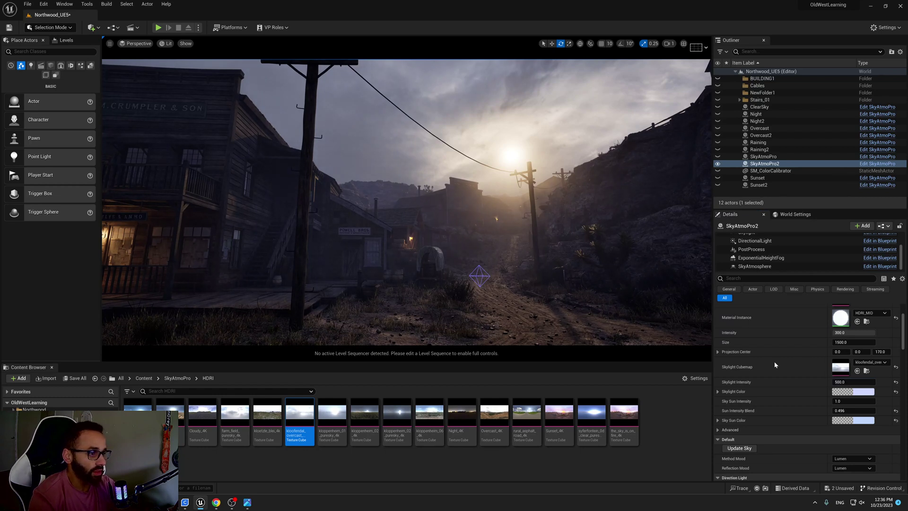
pyautogui.hotkey('ctrl', 'z')
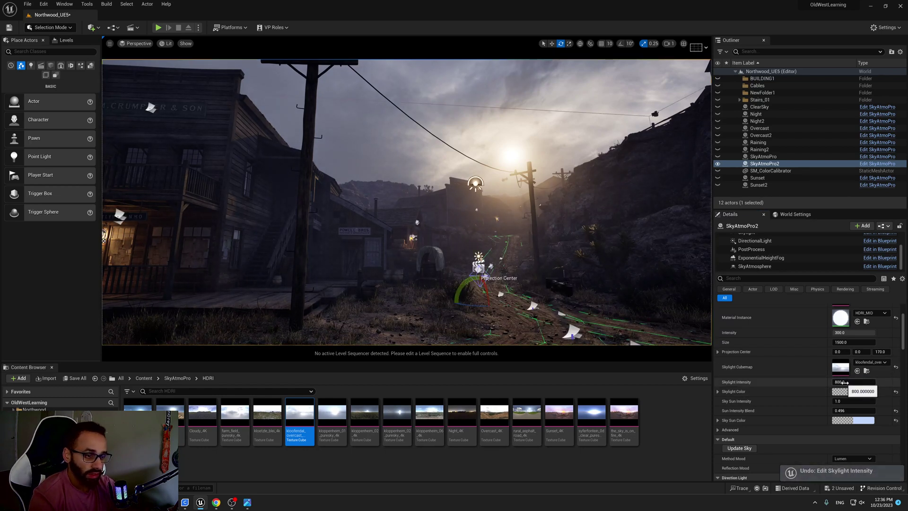
# Step: Try an HDRI Intensity of 100 on SkyAtmoPro2, check the sky, and undo the change
pyautogui.click(846, 332)
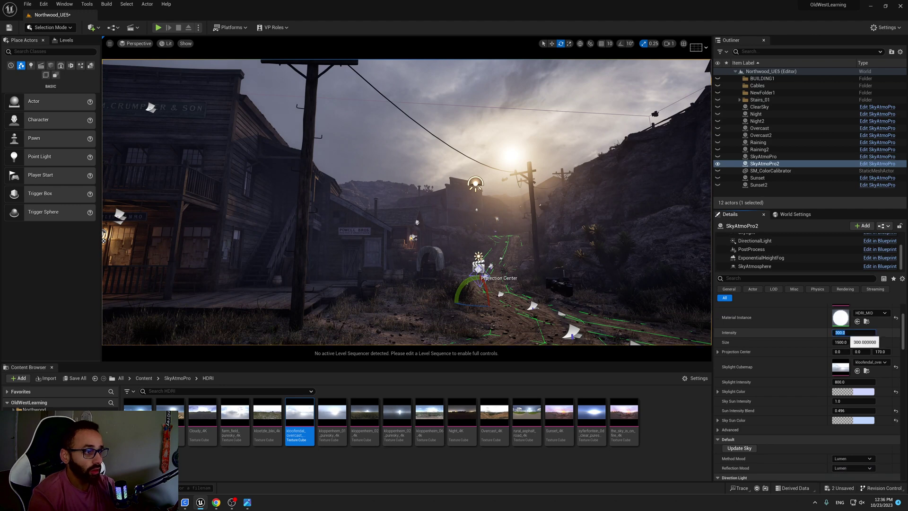
pyautogui.write('100')
pyautogui.press('Return')
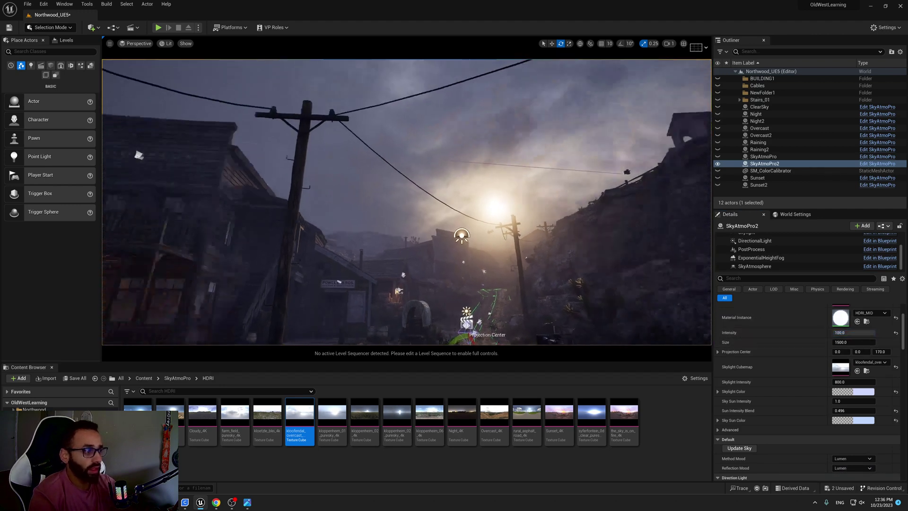
pyautogui.moveTo(585, 227)
pyautogui.mouseDown(button='right')
pyautogui.moveTo(640, 167)
pyautogui.moveTo(585, 228)
pyautogui.mouseUp(button='right')
pyautogui.hotkey('ctrl', 'z')
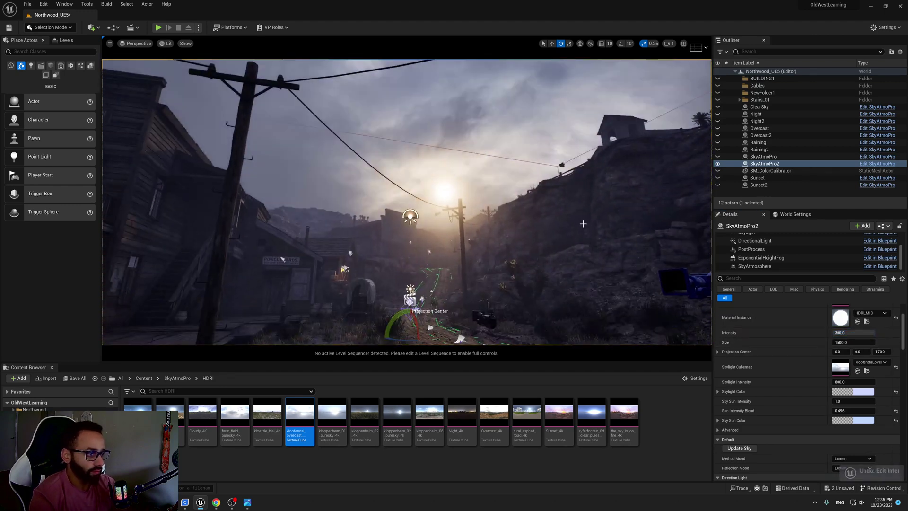
# Step: Try further HDRI Intensity values on SkyAtmoPro2, look over the street and sky, and undo the changes
pyautogui.moveTo(860, 333); pyautogui.dragTo(844, 332)
pyautogui.hotkey('ctrl', 'z')
pyautogui.click(844, 332)
pyautogui.press('BackSpace')
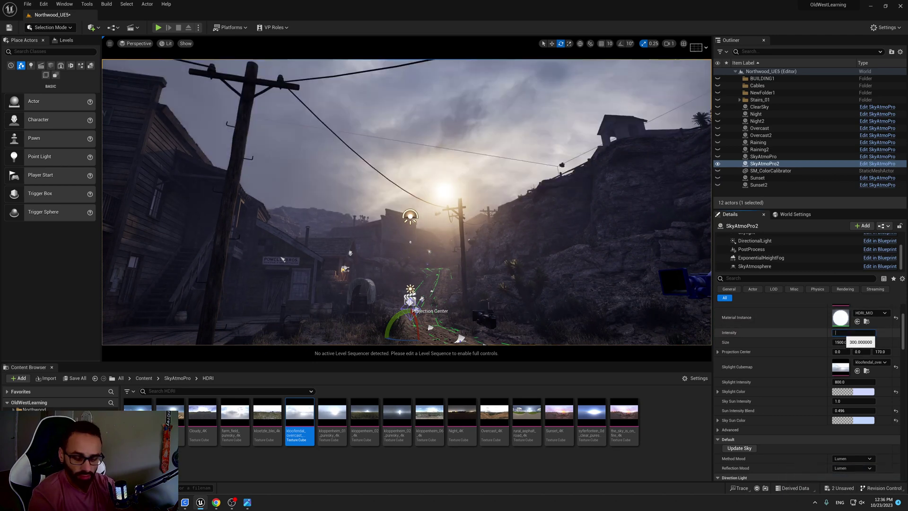
pyautogui.press('Return')
pyautogui.moveTo(532, 212); pyautogui.dragTo(601, 147, button='right')
pyautogui.moveTo(555, 232); pyautogui.dragTo(527, 182, button='right')
pyautogui.hotkey('ctrl', 'z')
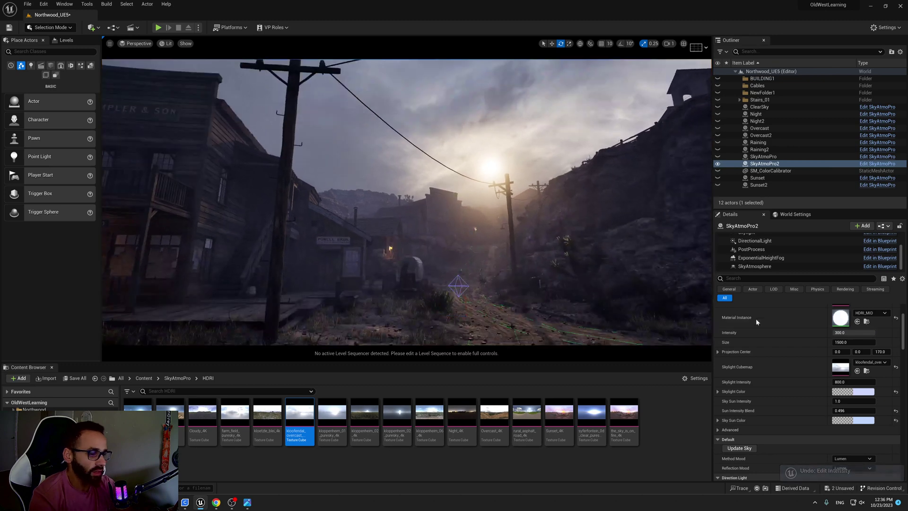
# Step: Try a different Bloom Intensity and a Temp of 7220 in SkyAtmoPro2's Post Processing settings, undoing each change
pyautogui.scroll(-10, 819, 374)
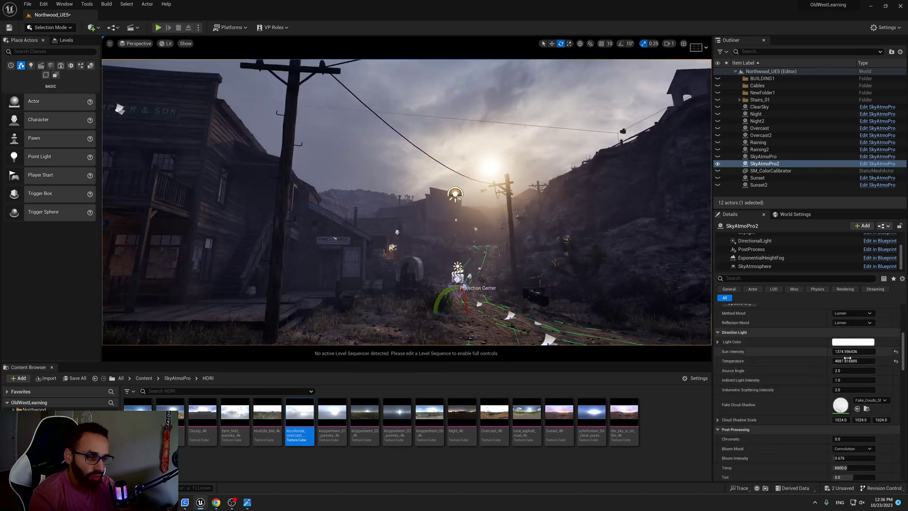
pyautogui.scroll(-3, 854, 374)
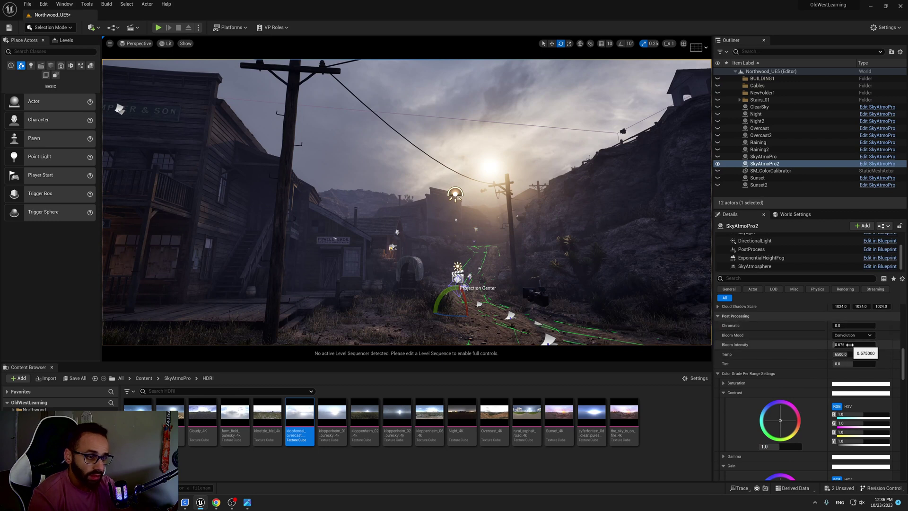
pyautogui.moveTo(850, 345)
pyautogui.mouseDown()
pyautogui.moveTo(875, 345)
pyautogui.moveTo(850, 342)
pyautogui.mouseUp()
pyautogui.hotkey('ctrl', 'z')
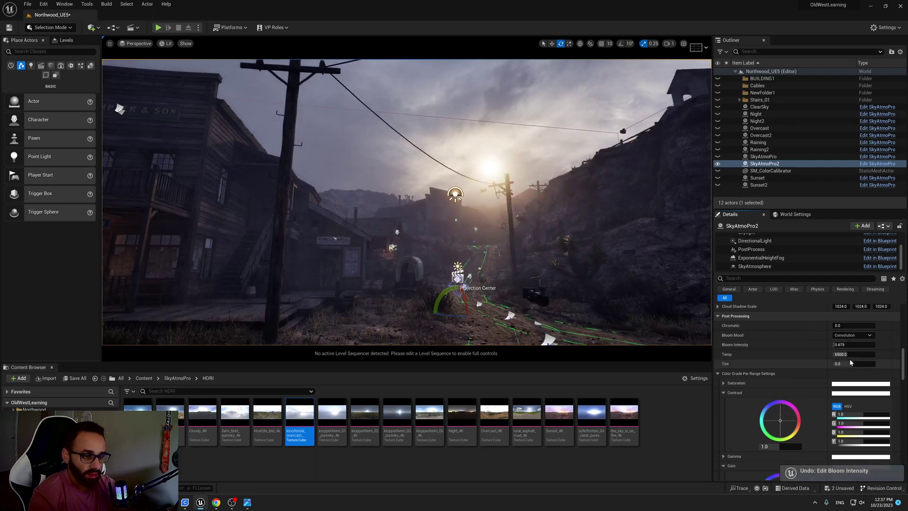
pyautogui.press('Escape')
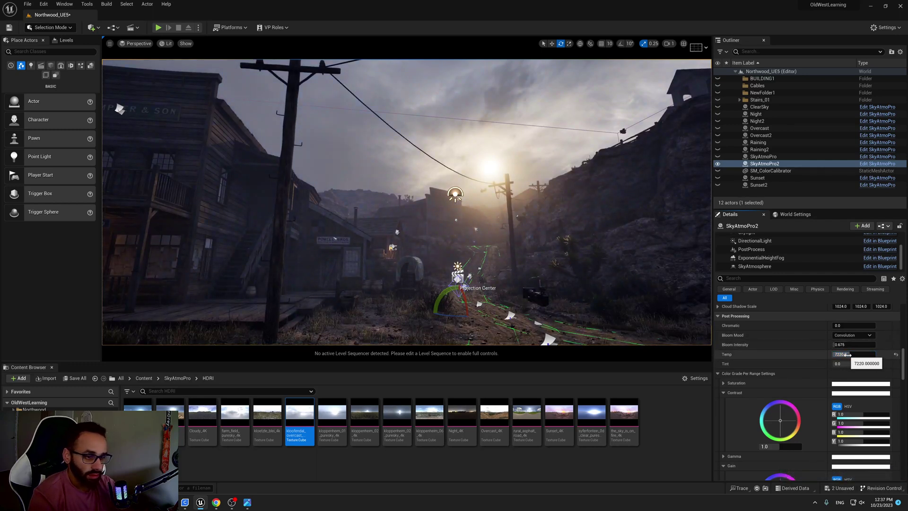
pyautogui.hotkey('ctrl', 'z')
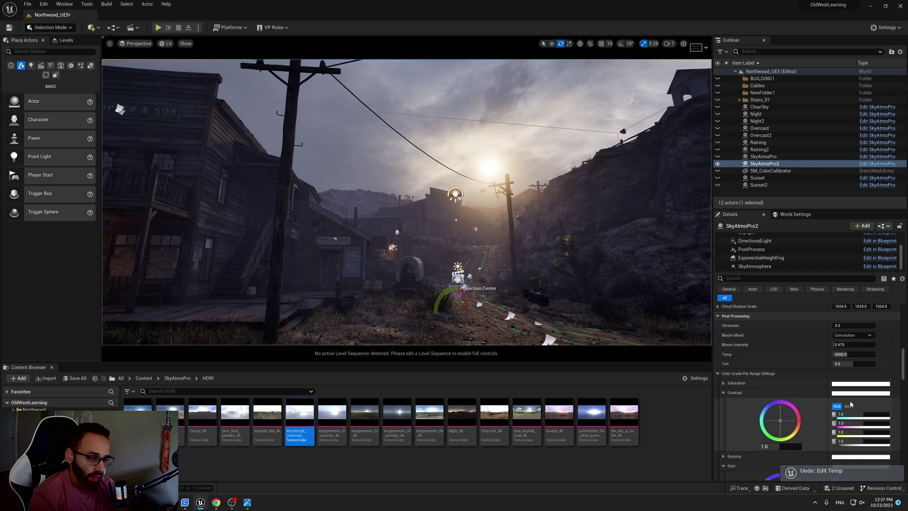
# Step: Try tinting SkyAtmoPro2's Contrast color wheel to about G 0.913 and B 0.866, test the Gain wheel, and undo both changes
pyautogui.scroll(-3, 782, 359)
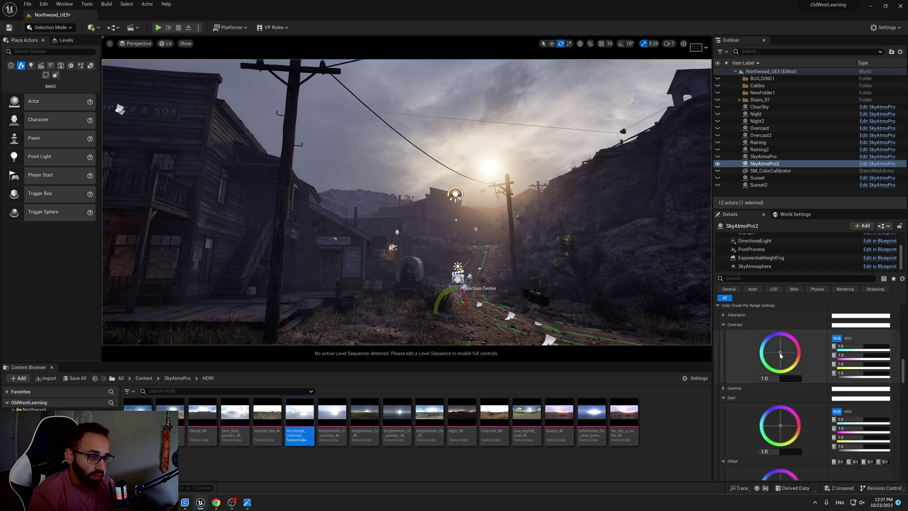
pyautogui.moveTo(775, 349)
pyautogui.mouseDown()
pyautogui.moveTo(779, 359)
pyautogui.moveTo(786, 349)
pyautogui.mouseUp()
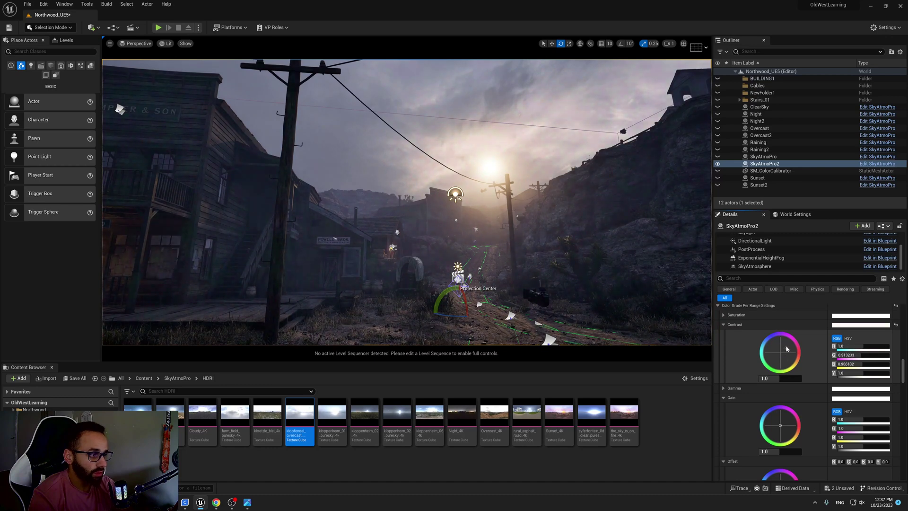
pyautogui.hotkey('ctrl', 'z')
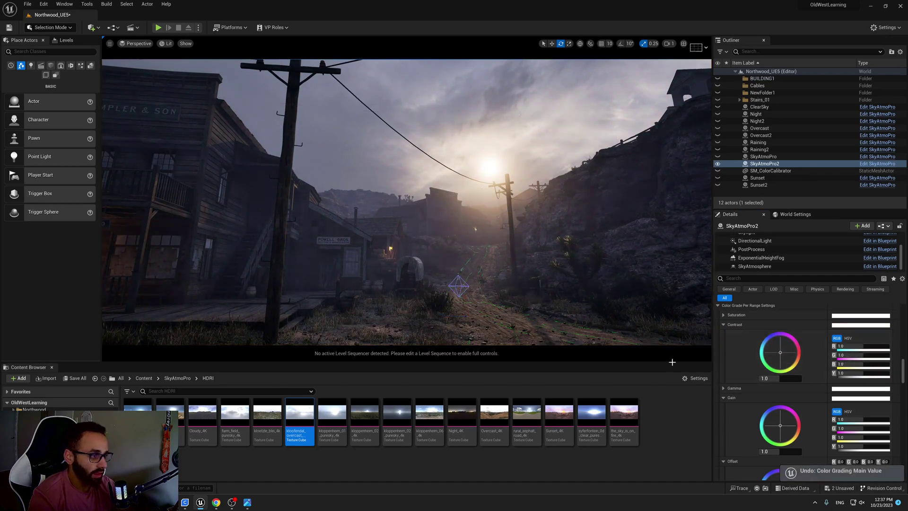
pyautogui.scroll(-2, 780, 392)
pyautogui.moveTo(766, 416)
pyautogui.mouseDown()
pyautogui.moveTo(778, 416)
pyautogui.moveTo(756, 416)
pyautogui.mouseUp()
pyautogui.hotkey('ctrl', 'z')
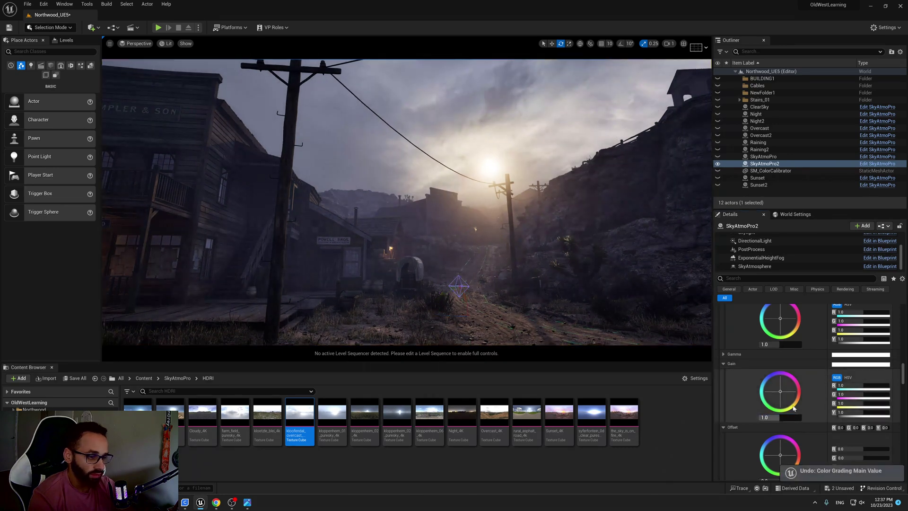
# Step: Warm SkyAtmoPro2's Gain color wheel to about R 1.0, G 0.964 and B 0.861
pyautogui.scroll(-3, 785, 407)
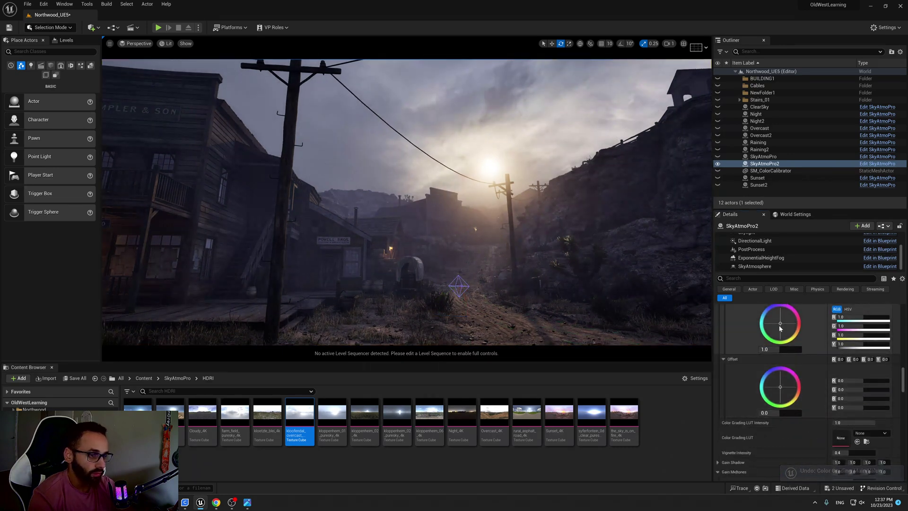
pyautogui.moveTo(780, 328); pyautogui.dragTo(780, 332)
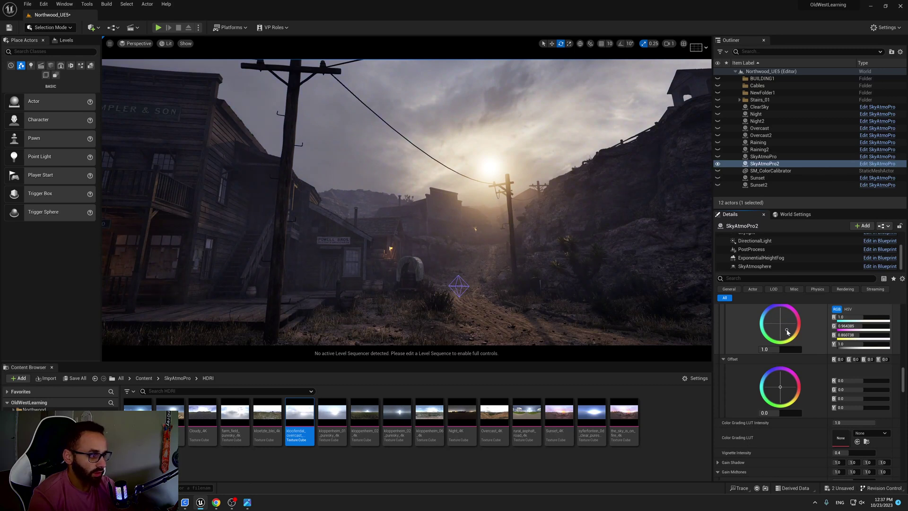
pyautogui.scroll(5, 755, 356)
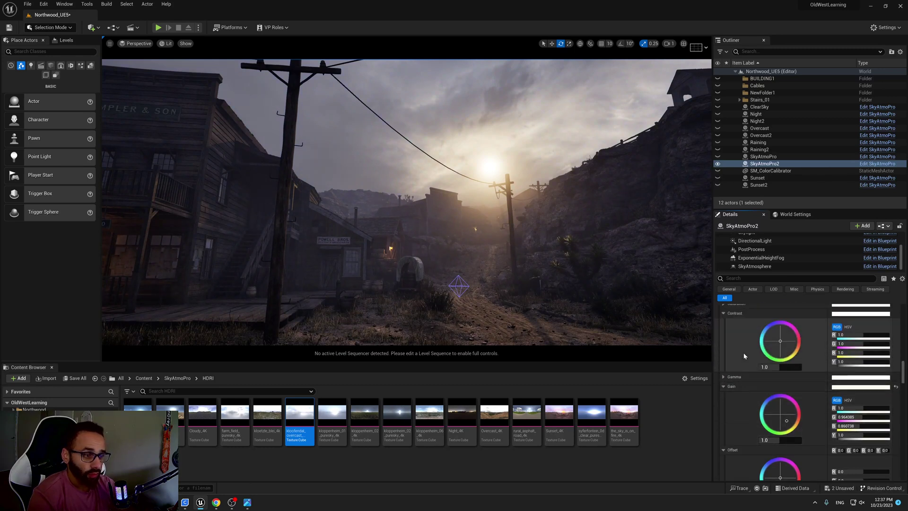
pyautogui.scroll(2, 781, 382)
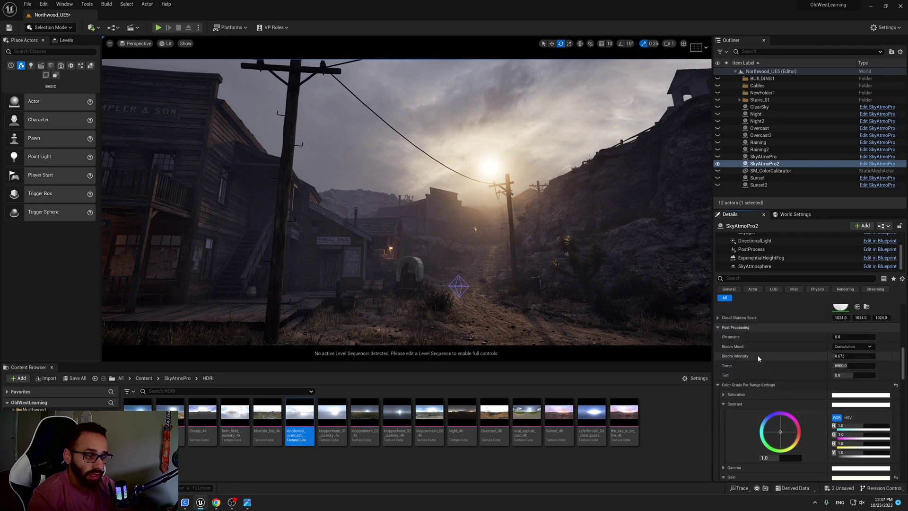
# Step: Try green and reddish-pink tints on SkyAtmoPro2's Gain color wheel, and undo them to restore the warm tint
pyautogui.scroll(-2, 781, 382)
pyautogui.scroll(-2, 781, 422)
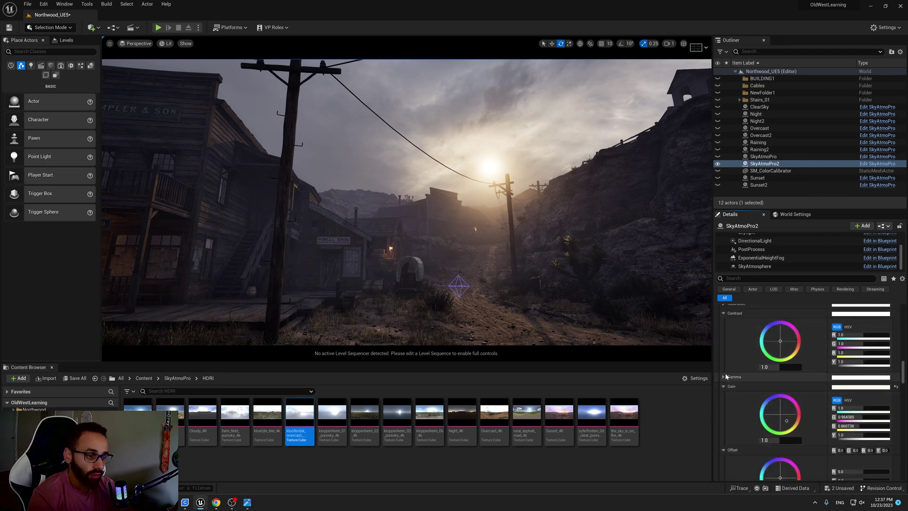
pyautogui.moveTo(772, 412)
pyautogui.mouseDown()
pyautogui.moveTo(783, 418)
pyautogui.moveTo(774, 426)
pyautogui.mouseUp()
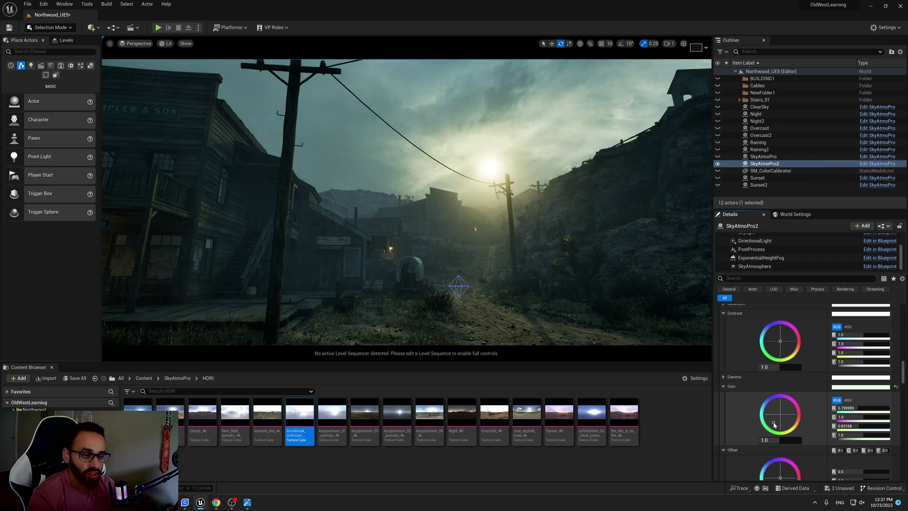
pyautogui.moveTo(774, 426); pyautogui.dragTo(794, 417)
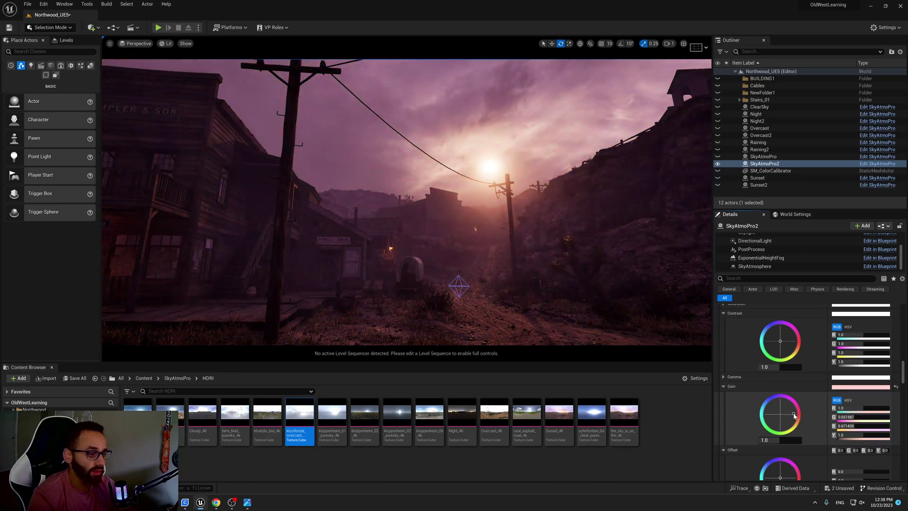
pyautogui.moveTo(792, 414); pyautogui.dragTo(787, 423)
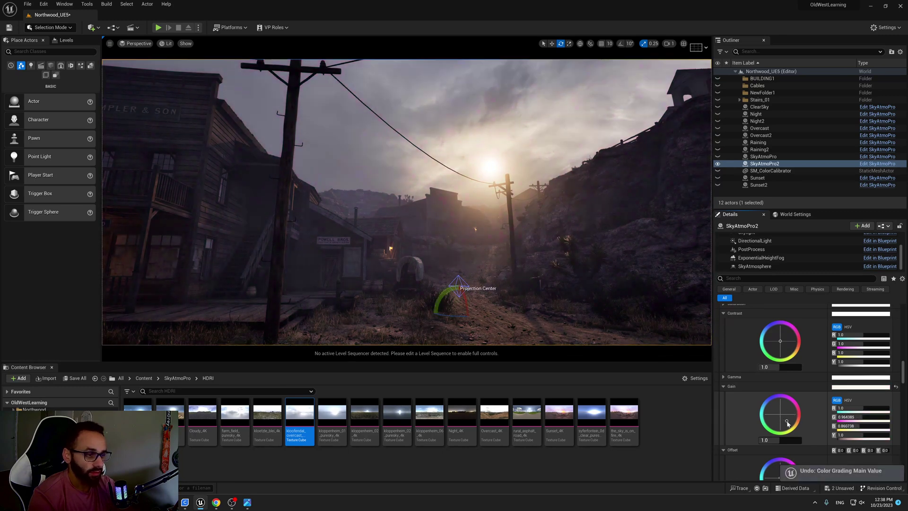
# Step: Open the individual Gain Midtones values in SkyAtmoPro2's Post Processing settings
pyautogui.moveTo(618, 308); pyautogui.dragTo(648, 329, button='right')
pyautogui.scroll(-5, 824, 405)
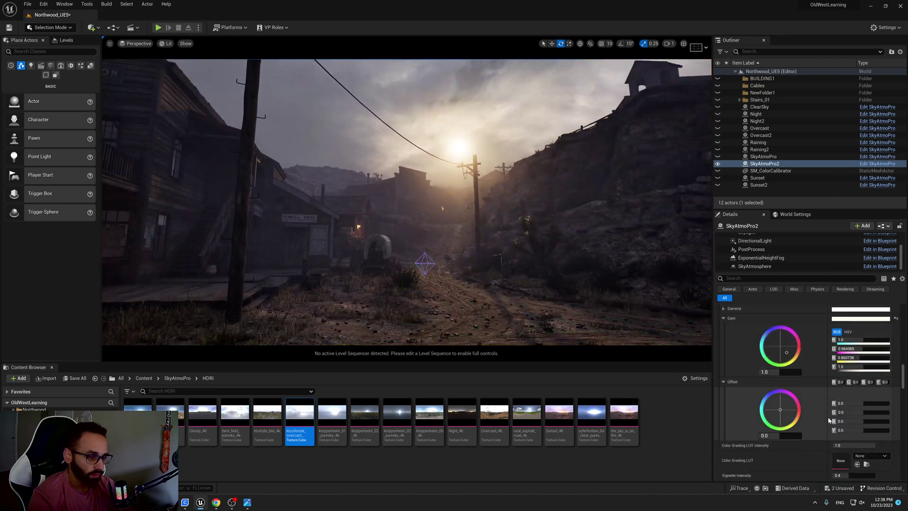
pyautogui.scroll(-3, 821, 405)
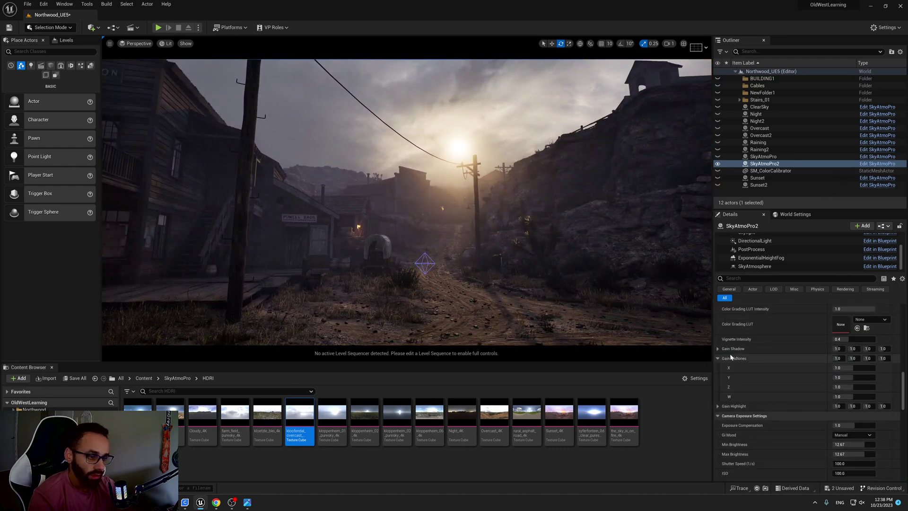